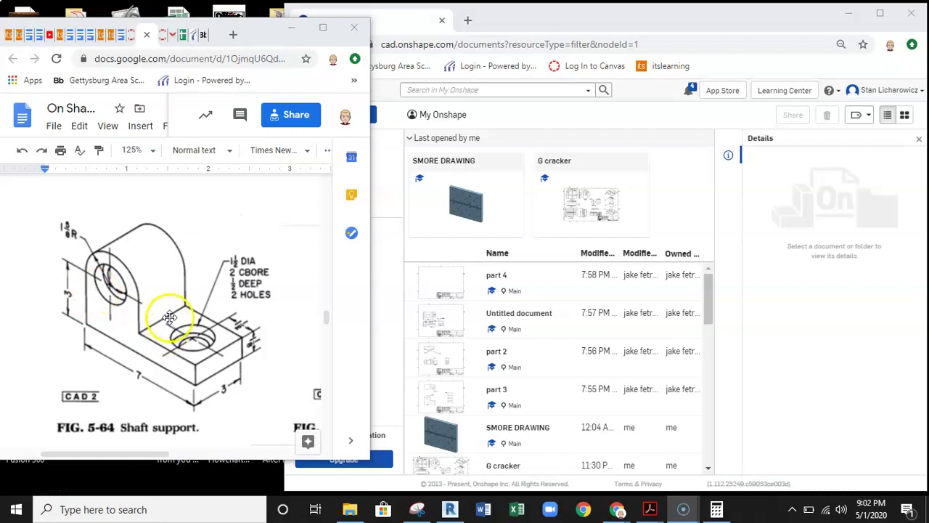
- Create a new Onshape document named 'Cbore' and open its Part Studio
click(393, 9)
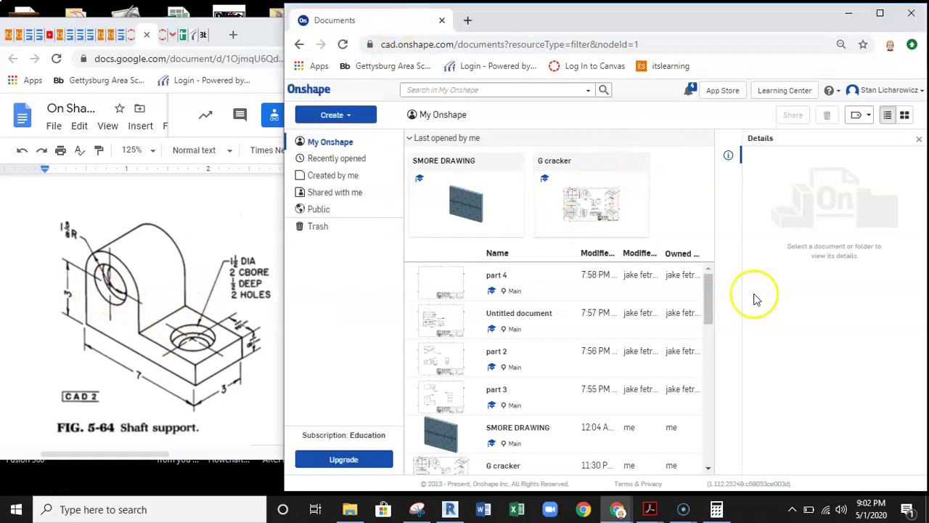
click(347, 114)
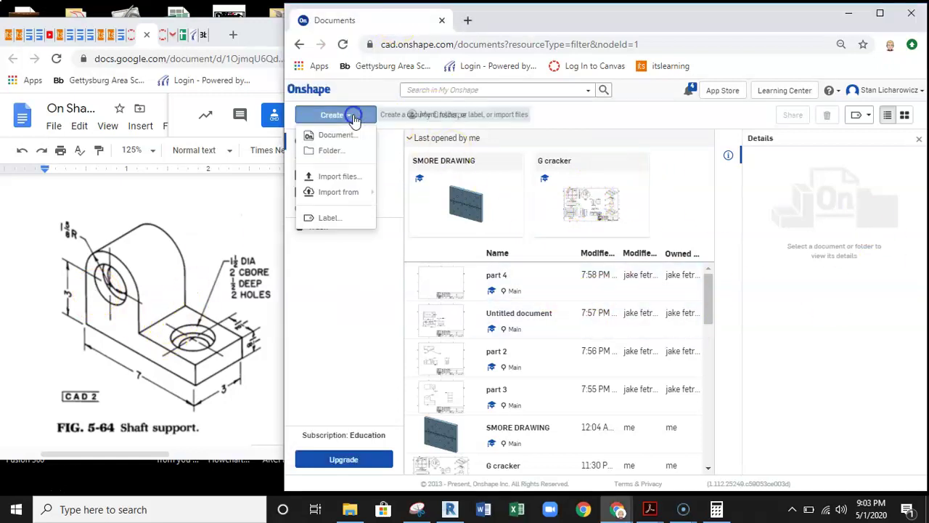
click(347, 138)
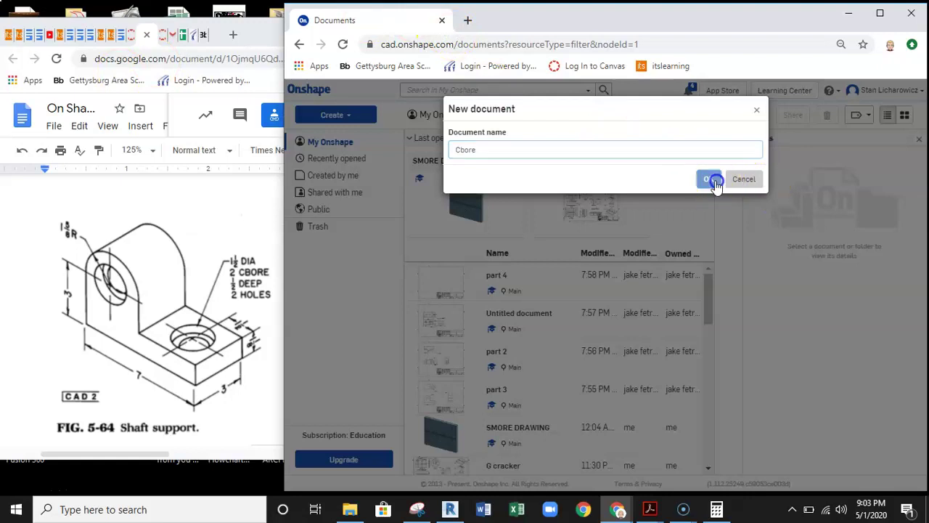
click(709, 179)
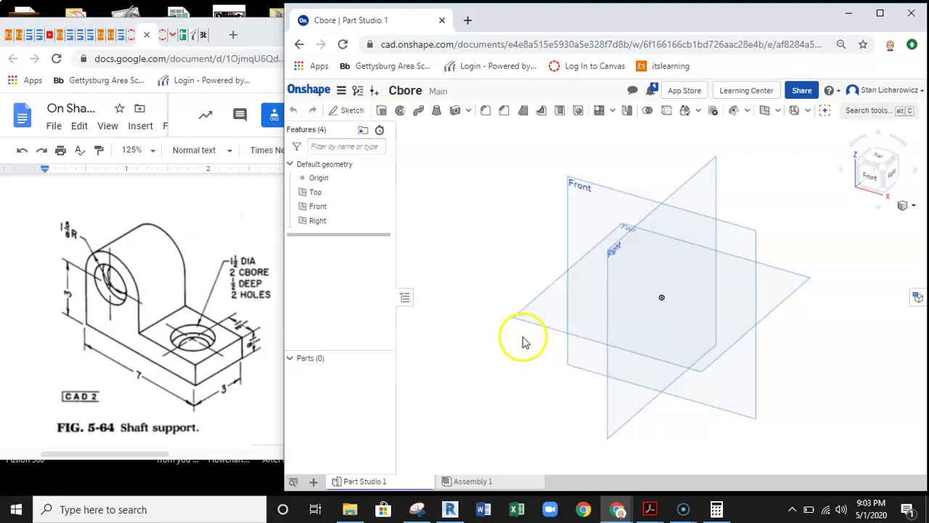
- Start a sketch on the Front plane and draw a short horizontal line
click(338, 109)
click(604, 191)
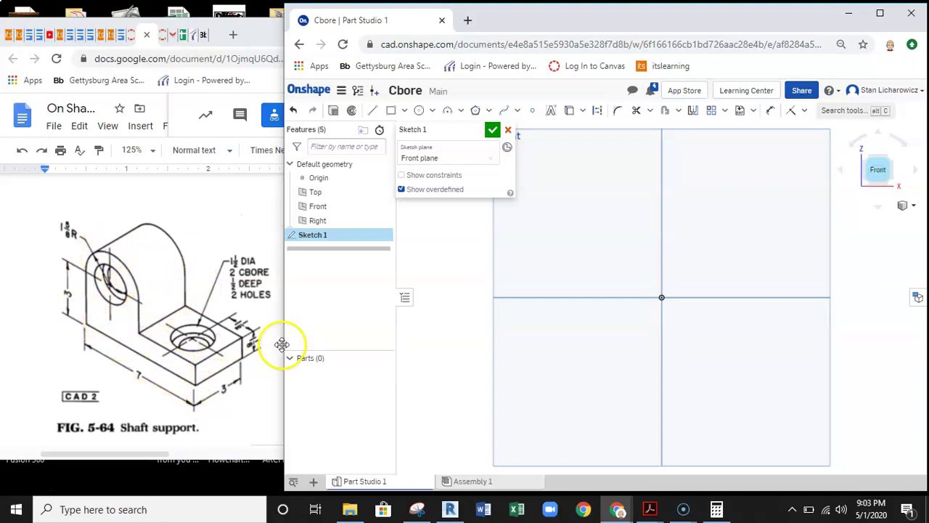
click(370, 111)
drag(597, 270, 616, 270)
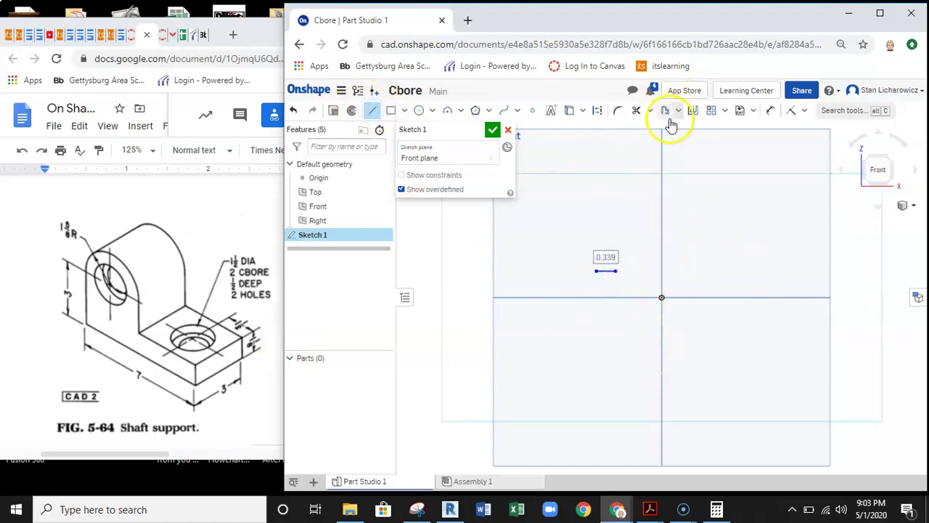
- Dimension the horizontal base line to 7 and reposition the view
click(770, 110)
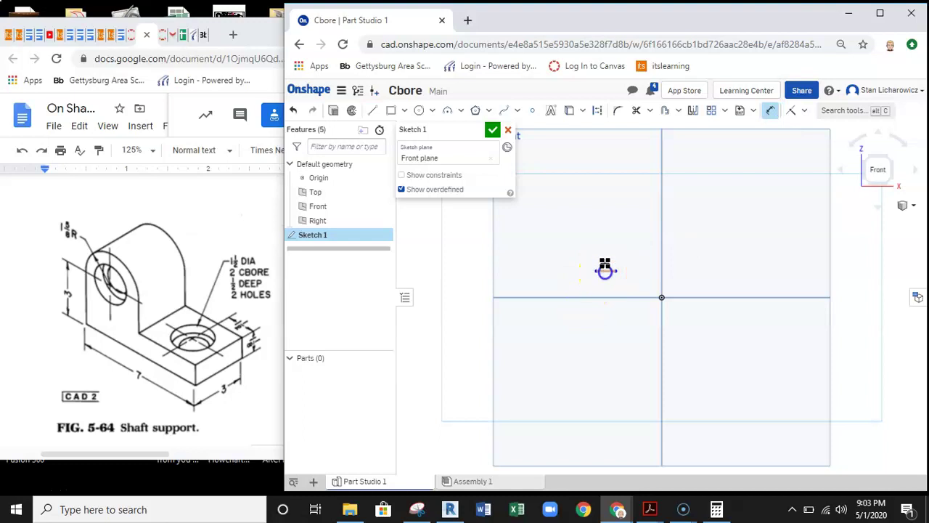
text(7)
key(Return)
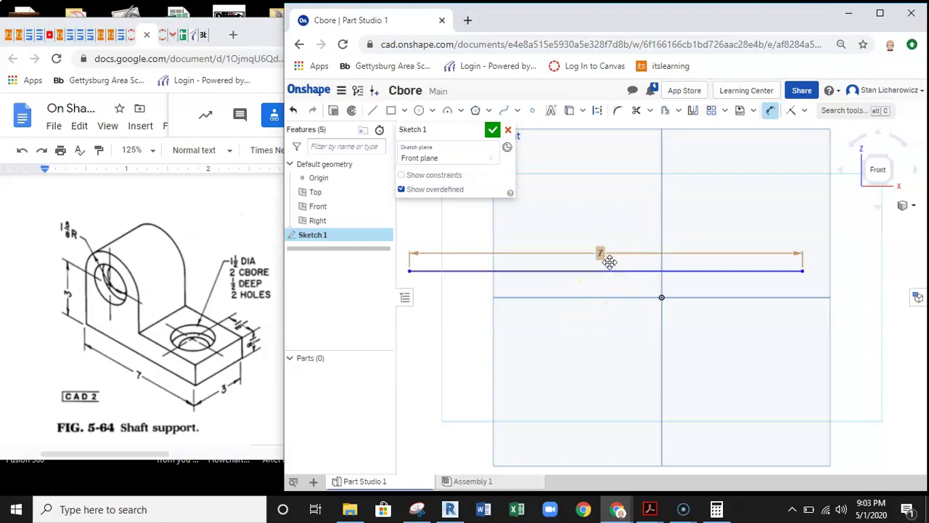
click(588, 224)
scroll(642, 224, down, 3)
middle_drag(650, 222, 659, 257)
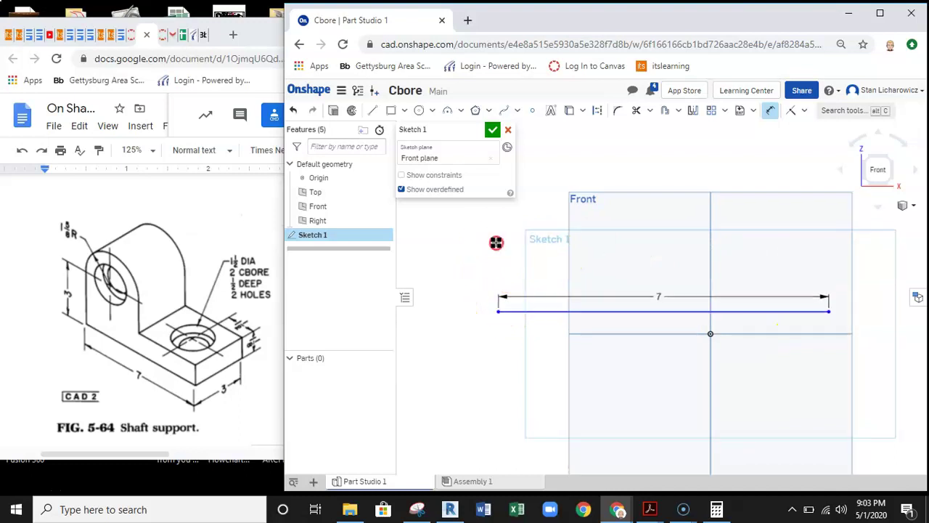
middle_drag(496, 242, 496, 298)
- Draw an upright line from the base line's left end, then a short top line
click(372, 109)
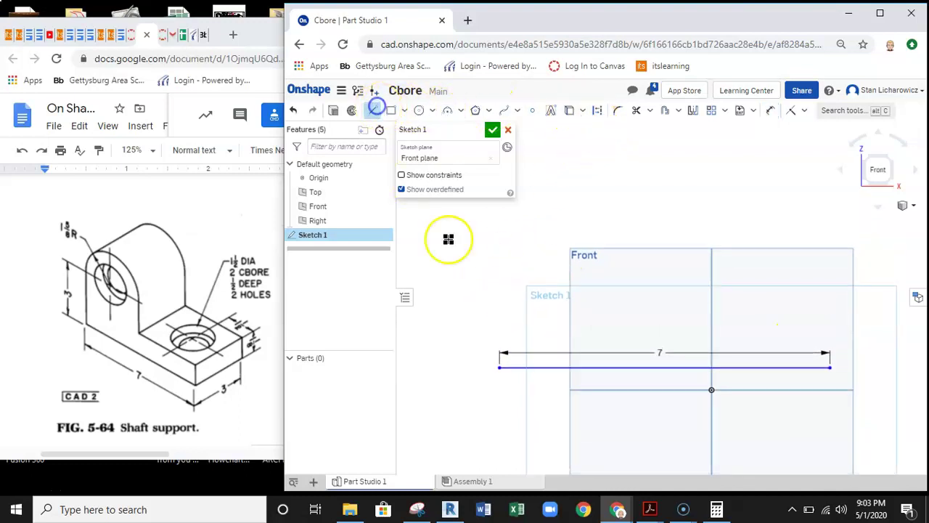
click(499, 366)
click(503, 276)
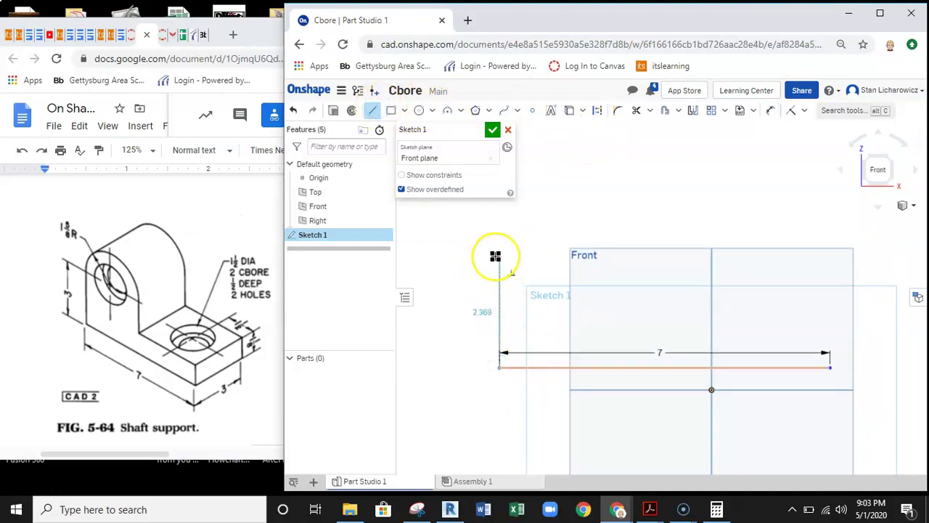
click(496, 255)
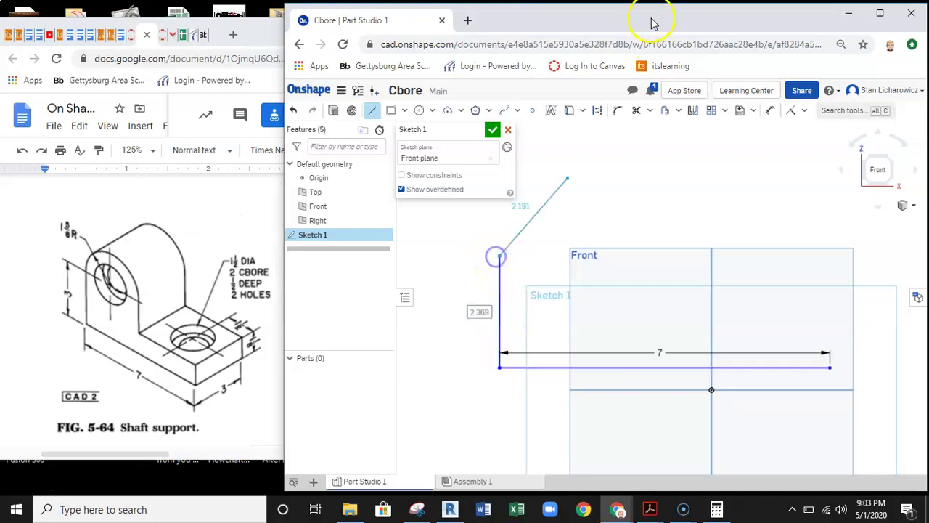
click(556, 255)
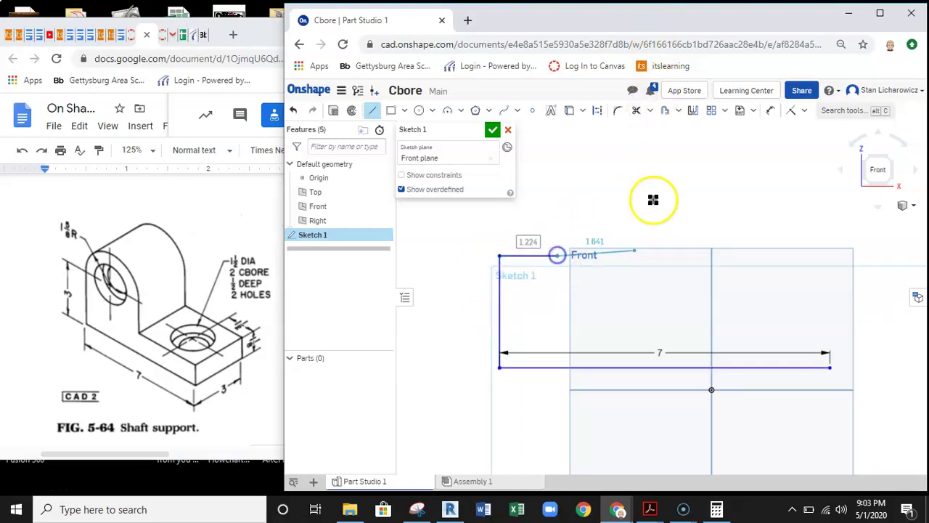
key(Escape)
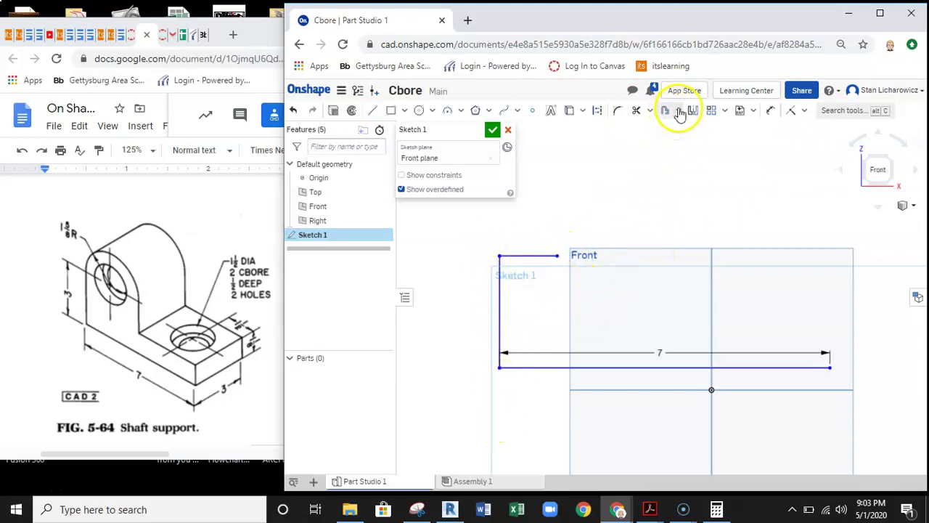
- Dimension the top line to 1.625 (1+5/8)
click(771, 111)
click(520, 257)
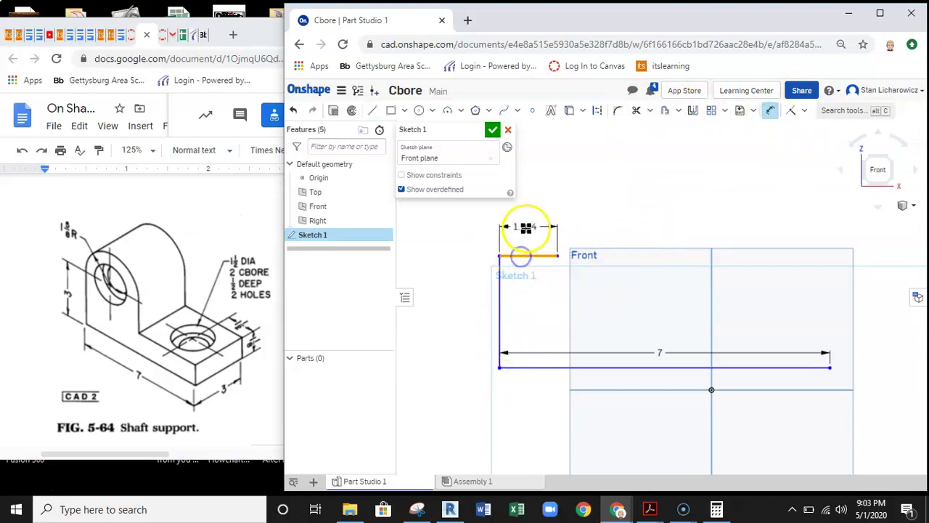
click(525, 227)
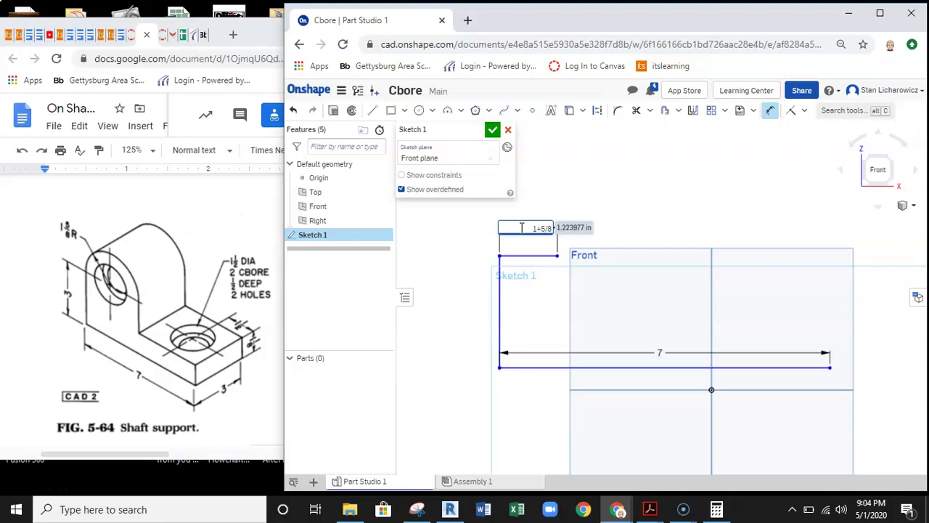
key(Return)
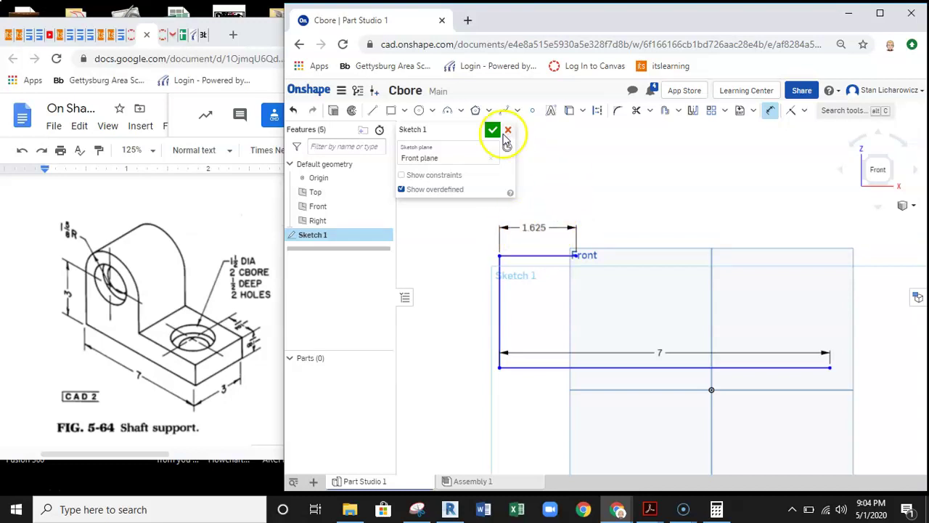
- Draw a circle centred on the top line's right end, reaching the left upright
click(418, 111)
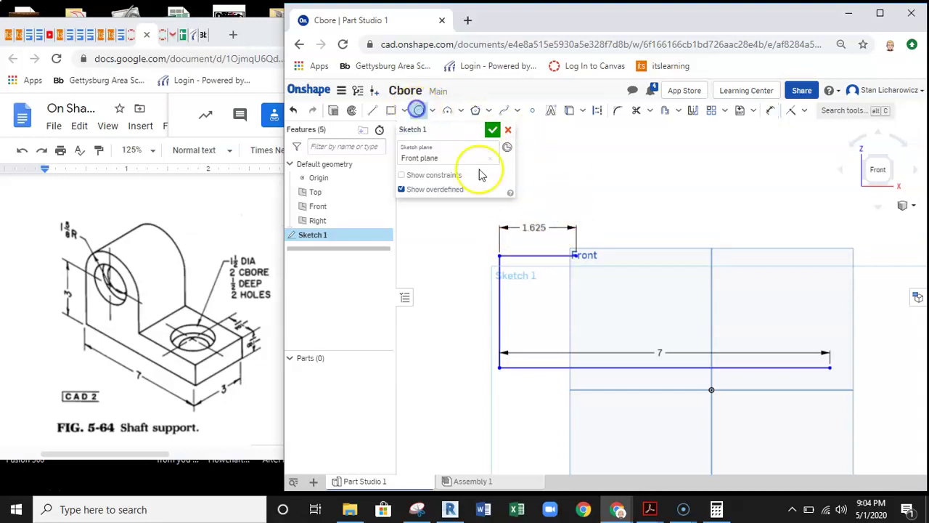
click(576, 256)
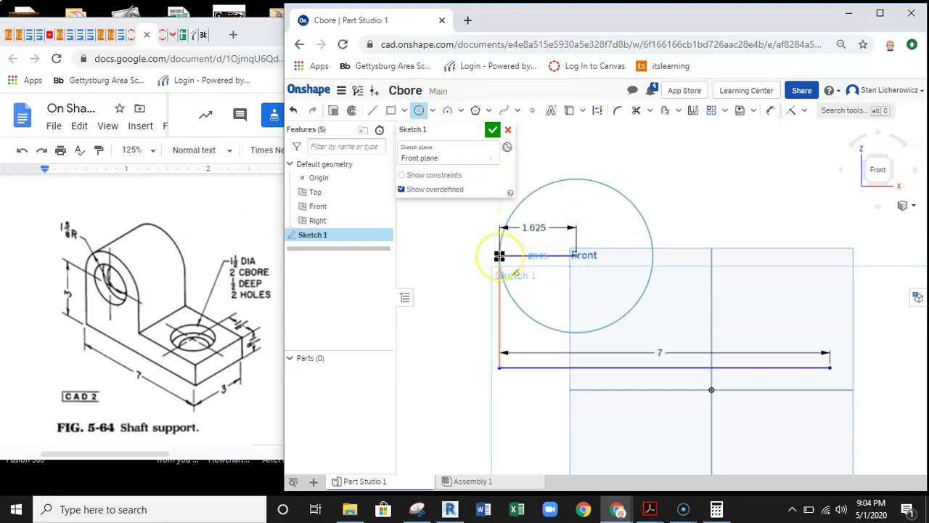
drag(573, 259, 501, 259)
click(501, 259)
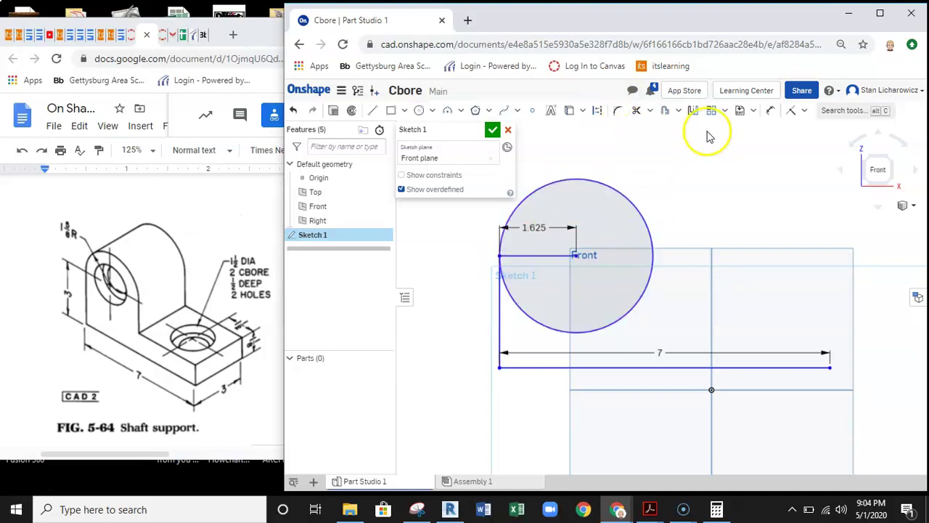
- Dimension the height between the top and bottom lines to 3
click(773, 112)
click(549, 257)
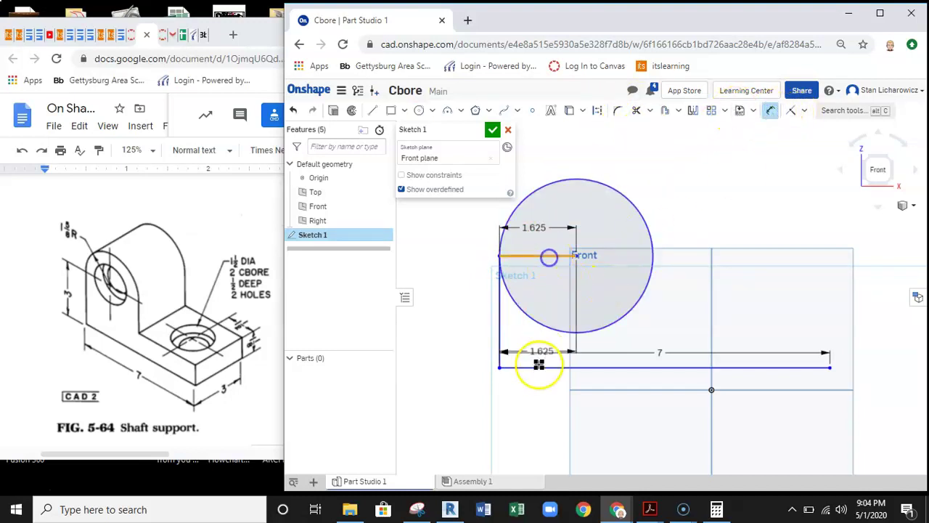
click(537, 366)
click(449, 332)
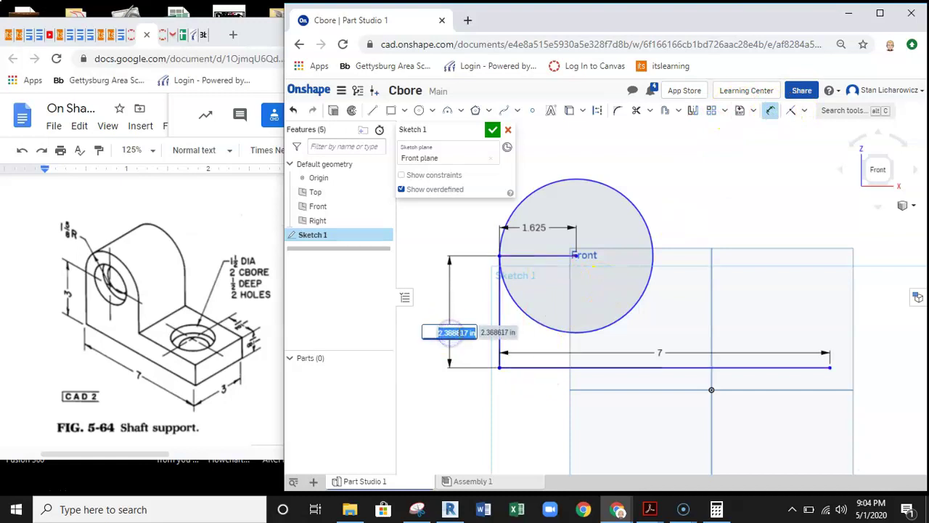
text(3)
key(Return)
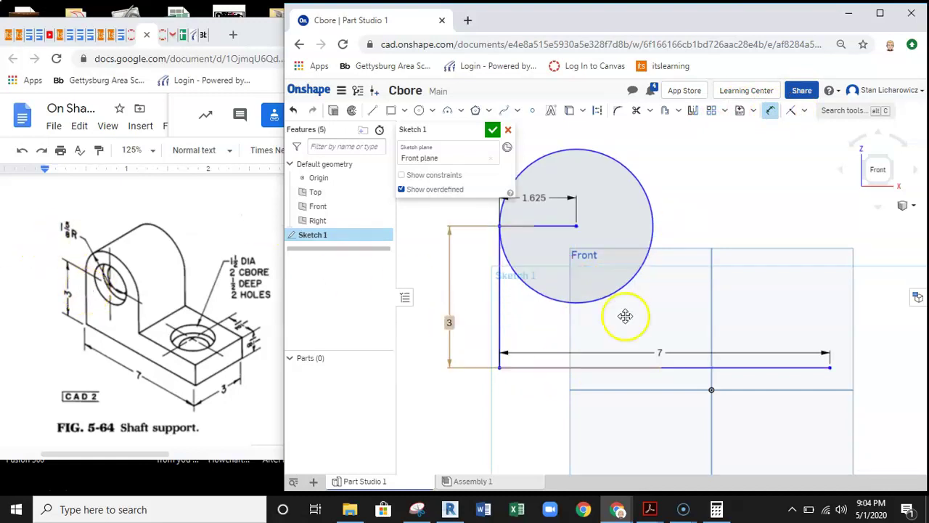
- Draw the closing lines from beside the circle down to the base's right end
click(372, 110)
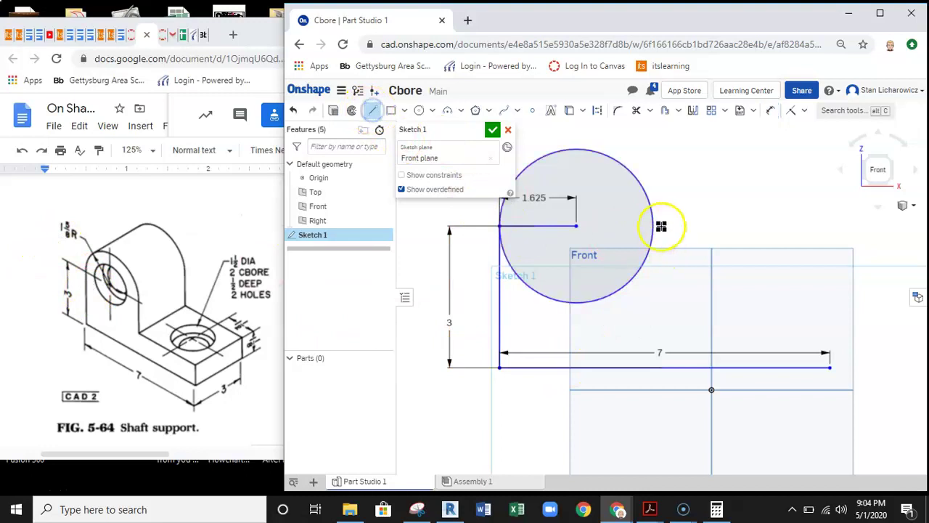
click(669, 221)
click(669, 335)
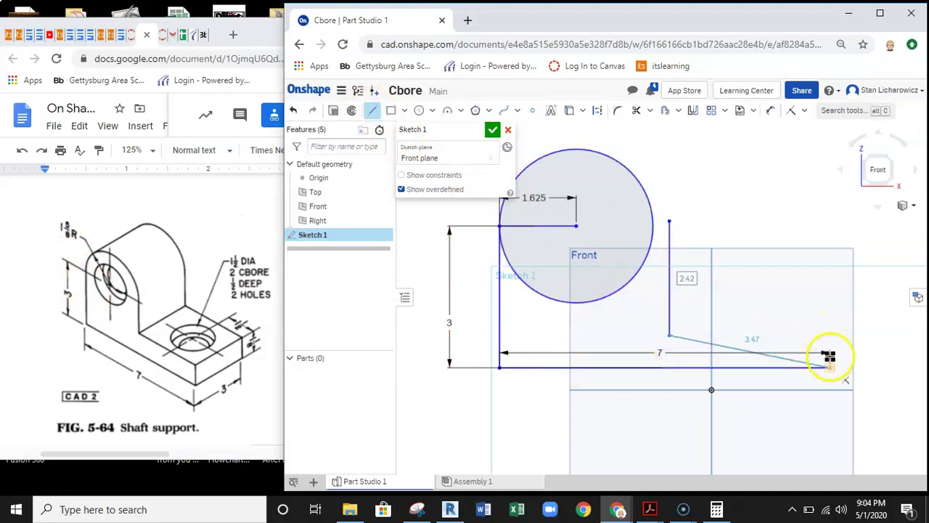
click(830, 337)
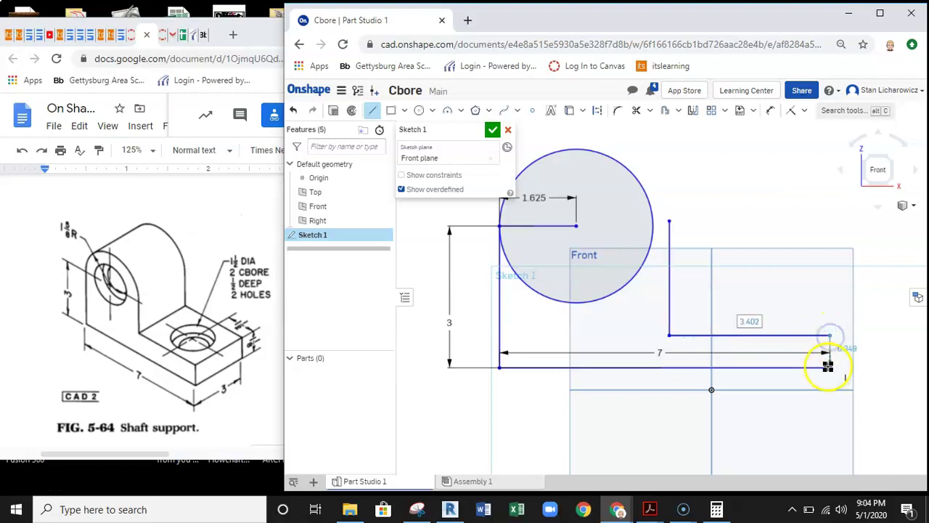
click(829, 366)
key(Escape)
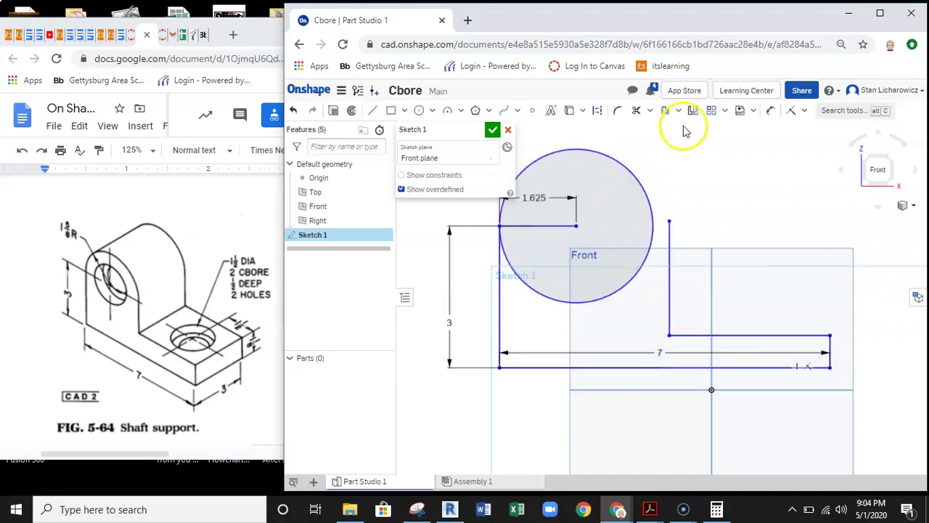
middle_drag(727, 252, 694, 221)
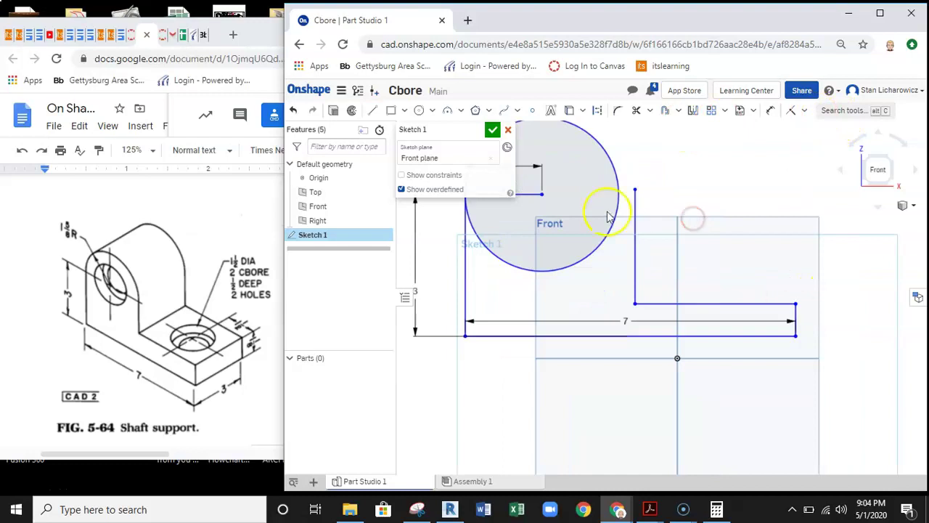
- Constrain the upright's side line to the circle and dimension the right end line 1.125
click(806, 112)
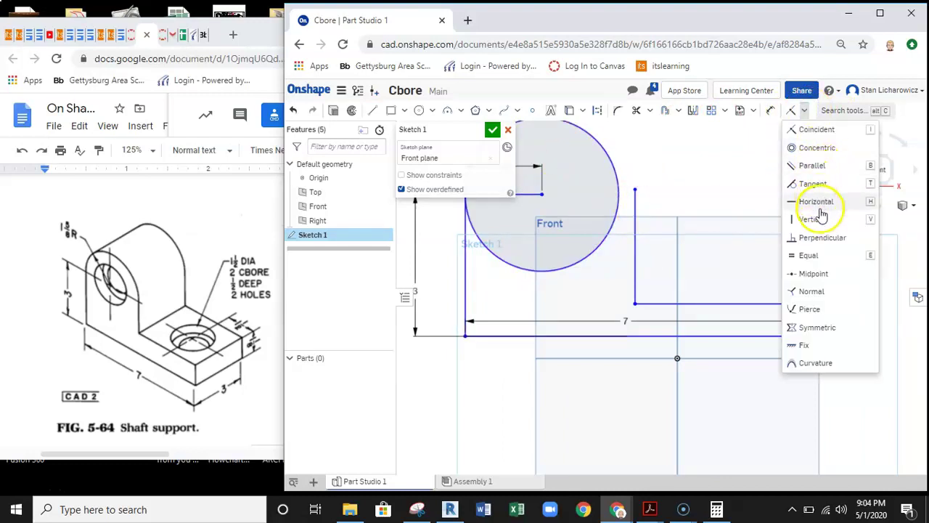
click(820, 207)
click(636, 213)
click(618, 213)
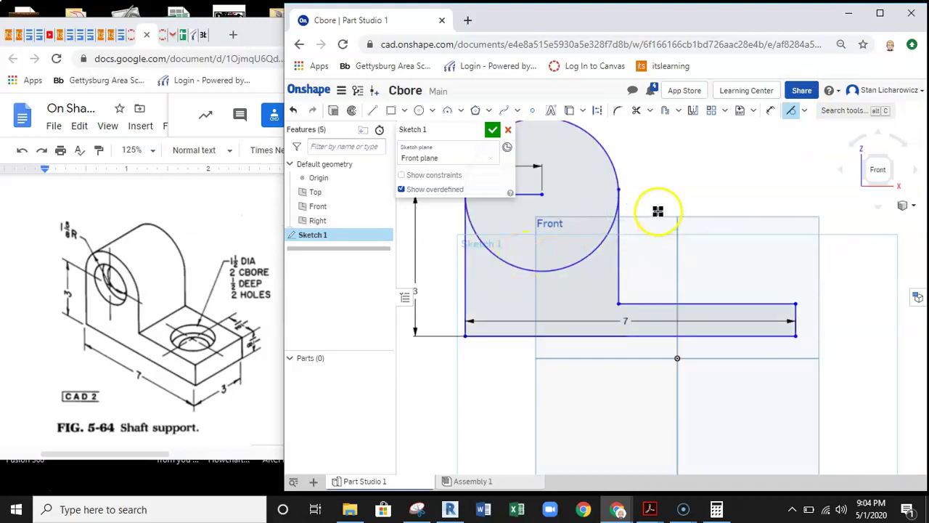
click(770, 110)
click(803, 335)
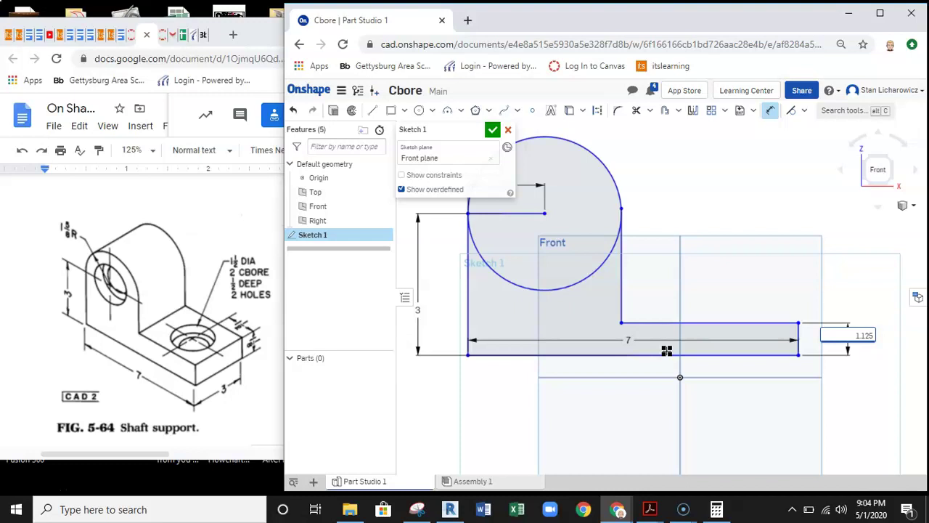
mouse_move(661, 252)
middle_down()
mouse_move(688, 308)
mouse_move(684, 276)
middle_up()
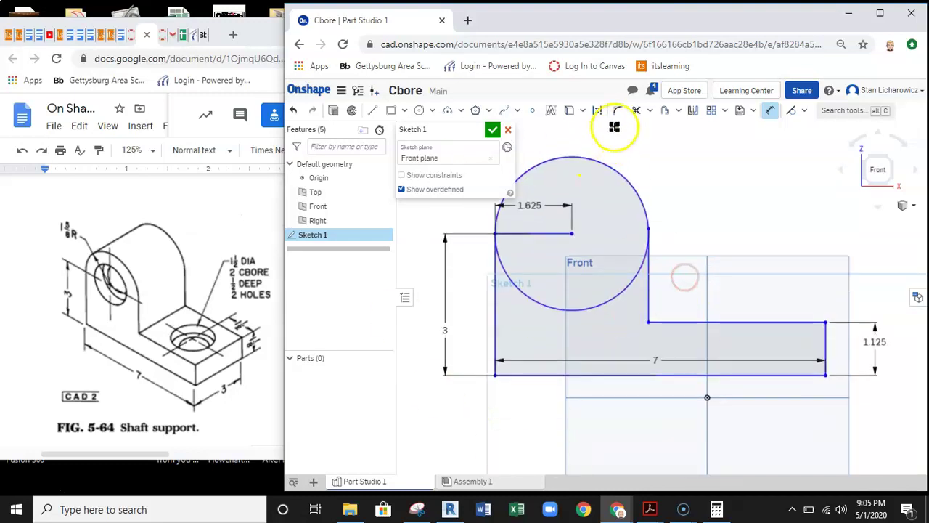
- Trim the circle's lower arc, leaving a rounded top on the upright
click(636, 113)
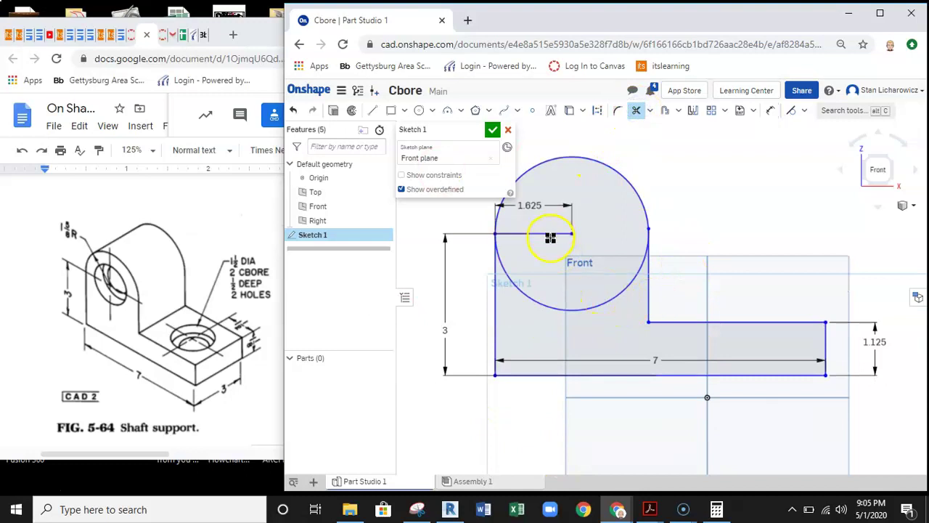
click(617, 303)
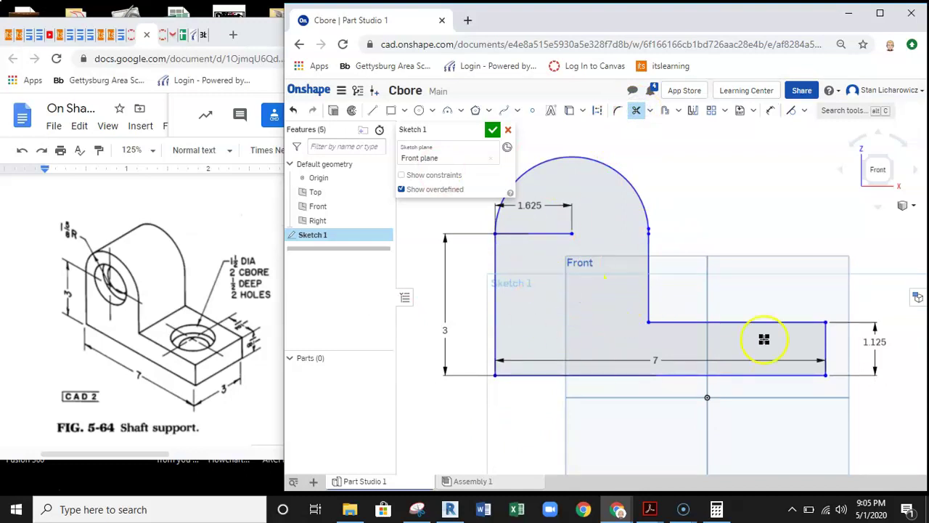
middle_drag(763, 339, 723, 299)
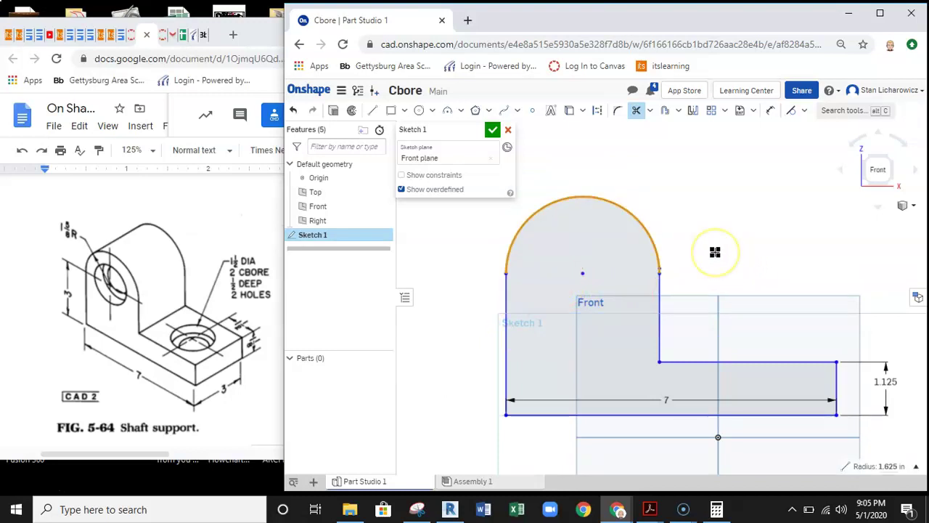
- Accept Sketch 1 and extrude the profile into a solid part
click(493, 130)
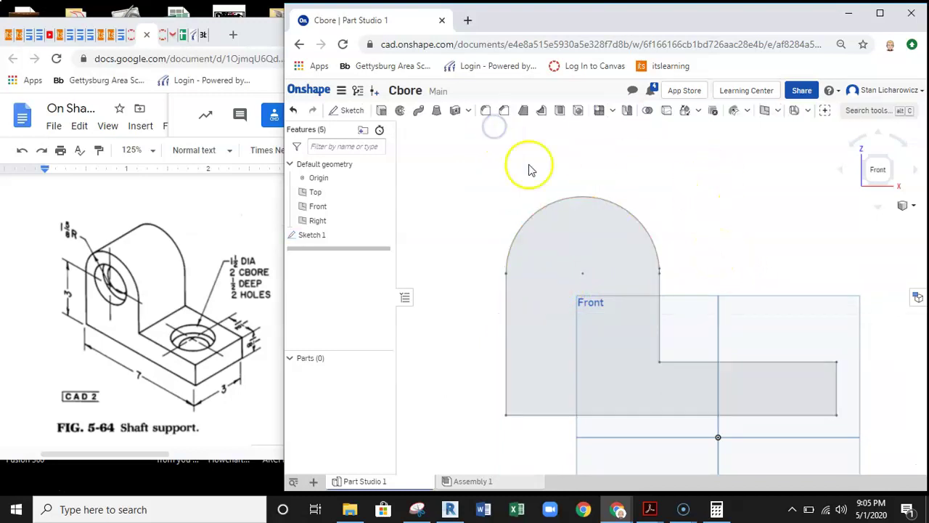
key(shift+e)
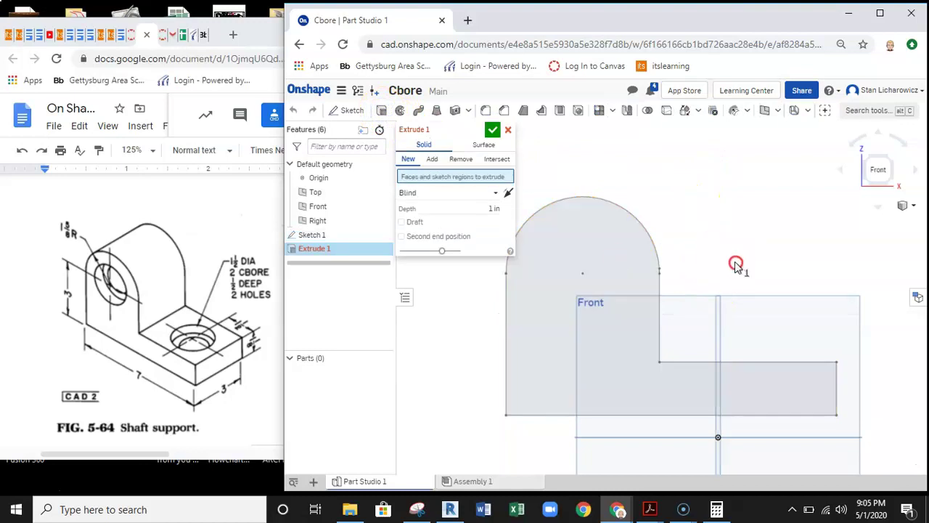
mouse_move(736, 263)
right_down()
mouse_move(703, 219)
mouse_move(716, 222)
right_up()
click(492, 217)
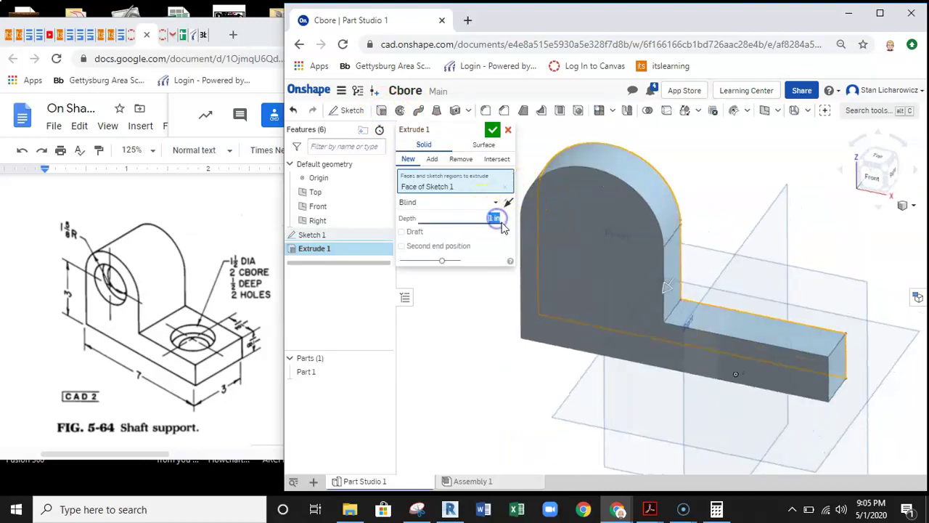
right_drag(755, 203, 736, 218)
click(492, 129)
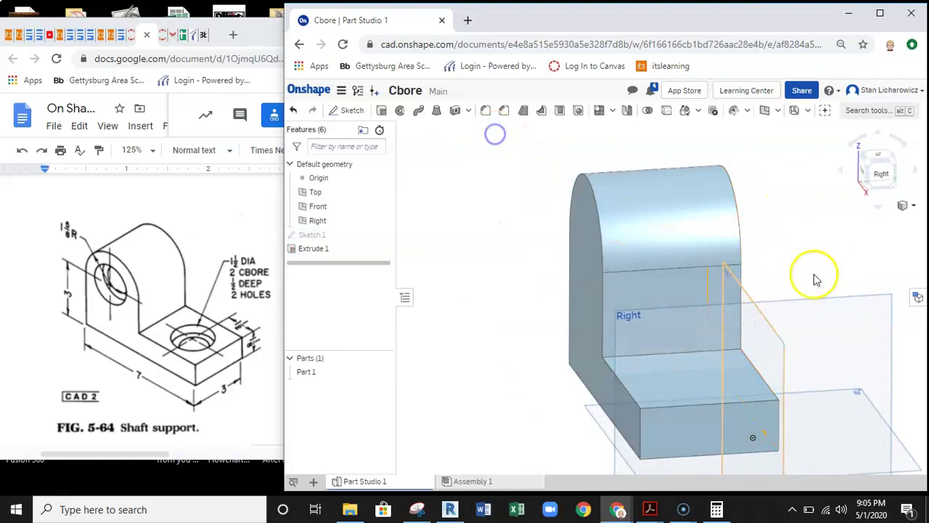
- Orbit the part and select the base's top face
right_drag(815, 276, 773, 238)
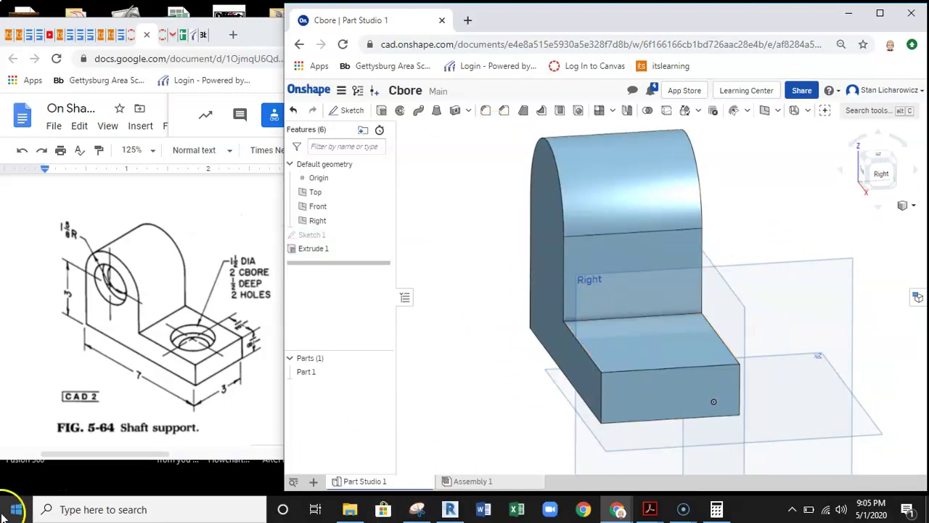
mouse_move(567, 382)
right_down()
mouse_move(617, 367)
mouse_move(574, 390)
right_up()
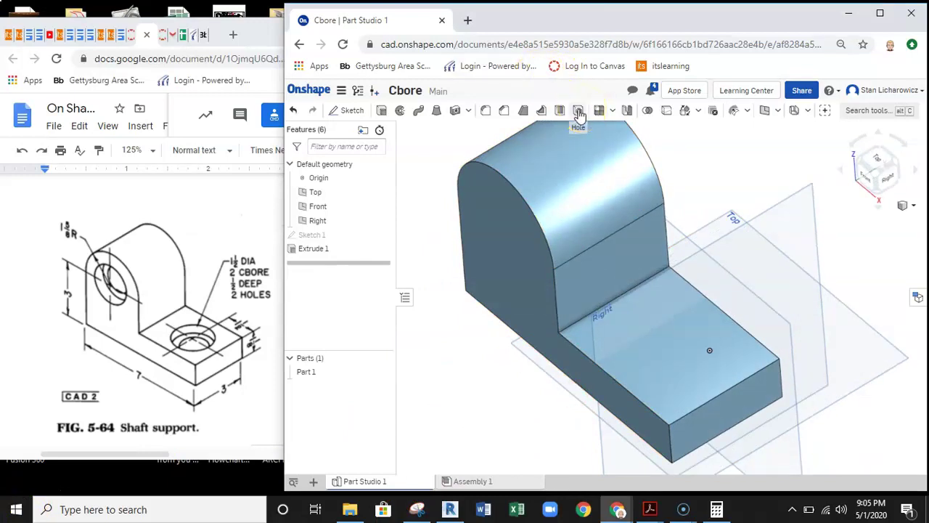
click(692, 369)
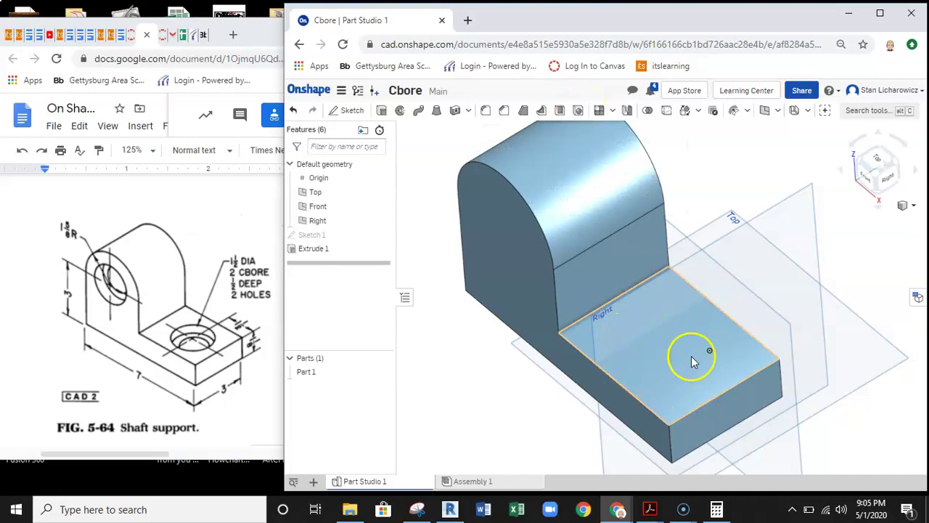
right_drag(654, 349, 641, 353)
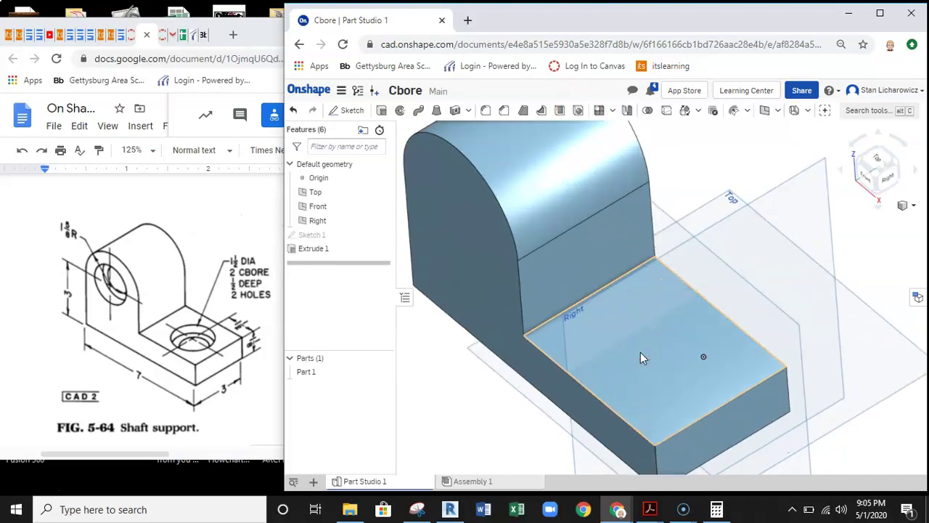
click(694, 307)
click(614, 376)
click(646, 383)
- Start a sketch on the base's top face and place a hole-centre point
click(349, 109)
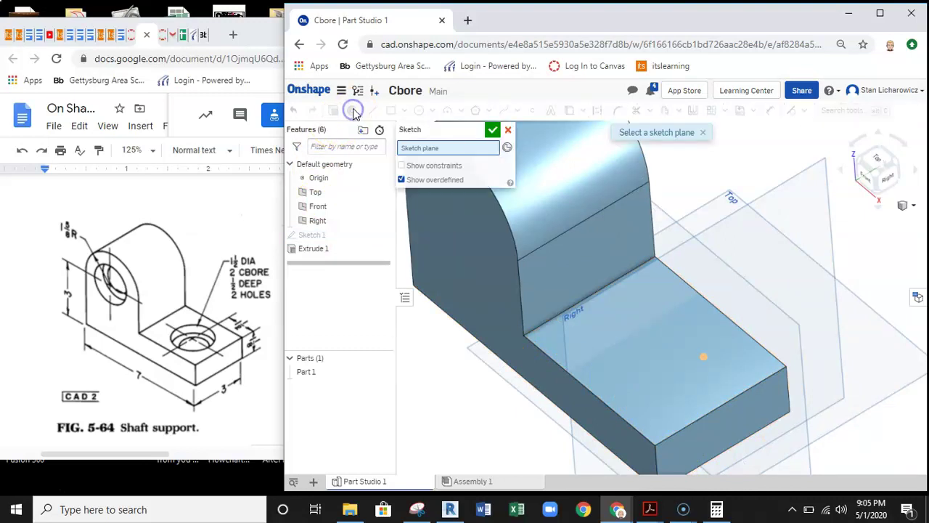
click(692, 355)
click(705, 353)
click(643, 356)
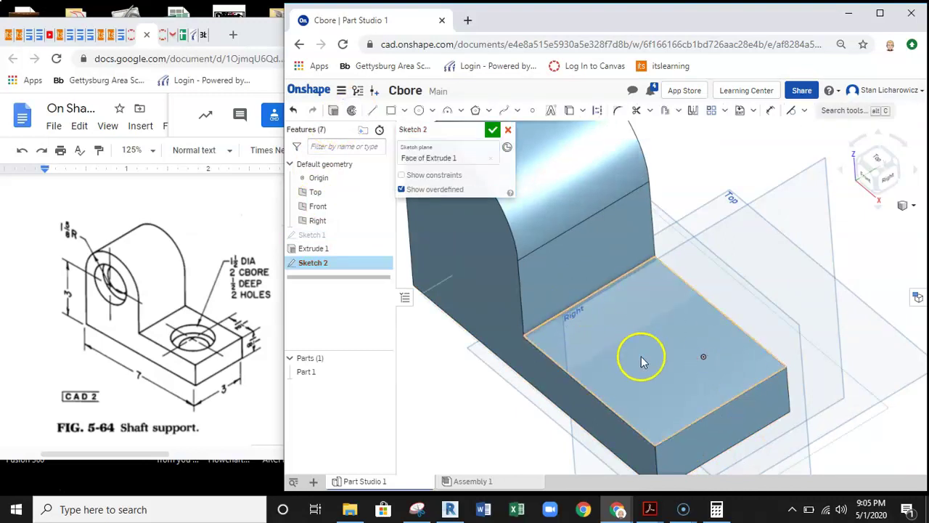
right_drag(644, 357, 625, 324)
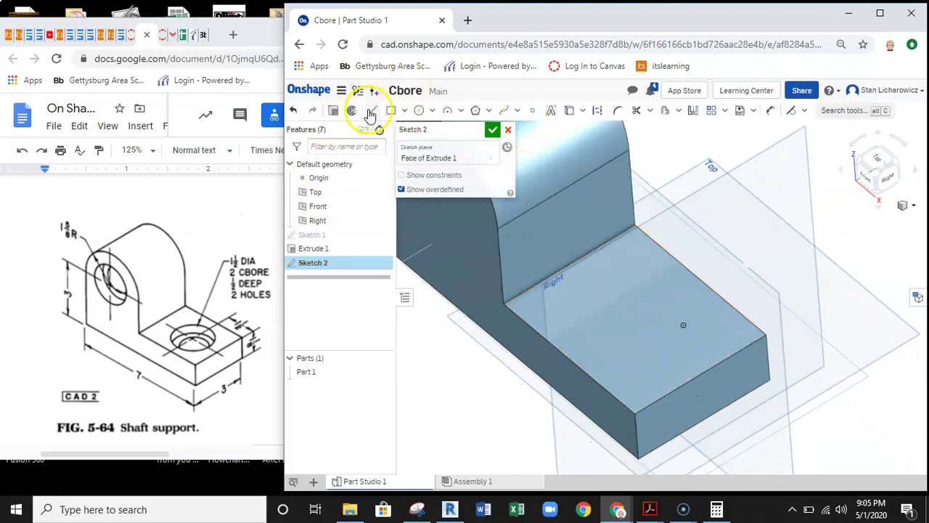
click(533, 113)
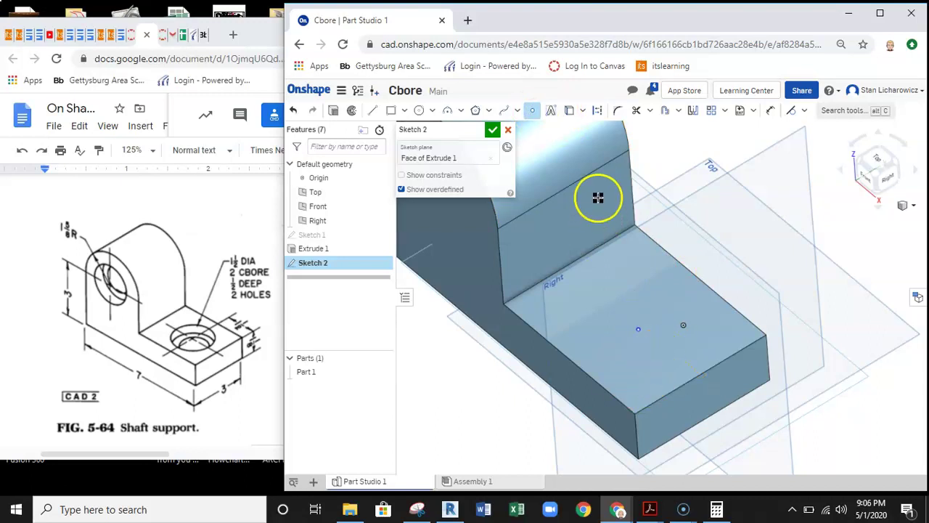
scroll(682, 330, up, 3)
scroll(688, 325, down, 1)
click(685, 324)
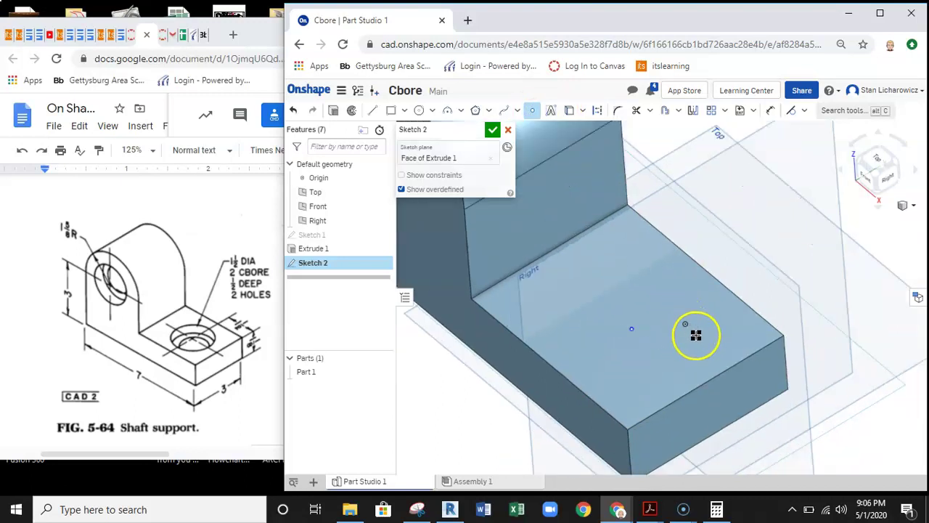
right_drag(692, 312, 686, 299)
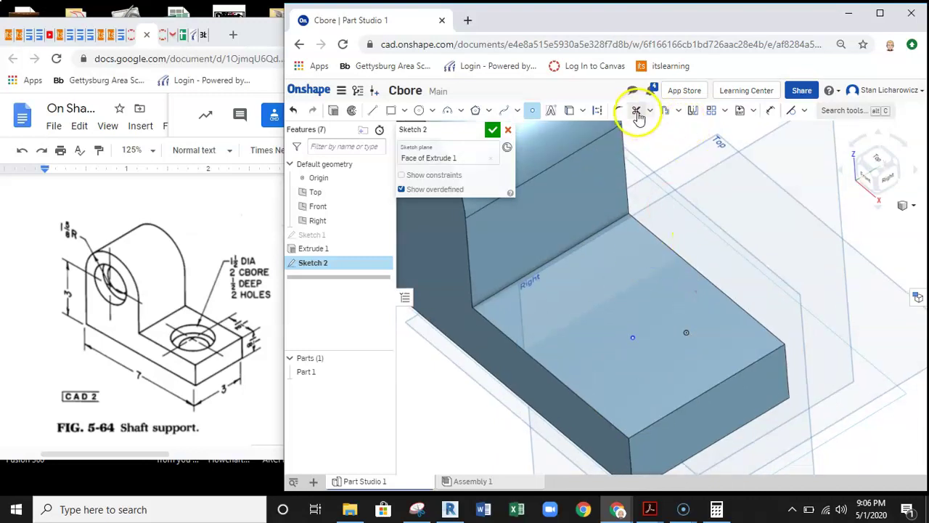
- Dimension the point 1.5 from the base's end and side edges and finish Sketch 2
click(632, 344)
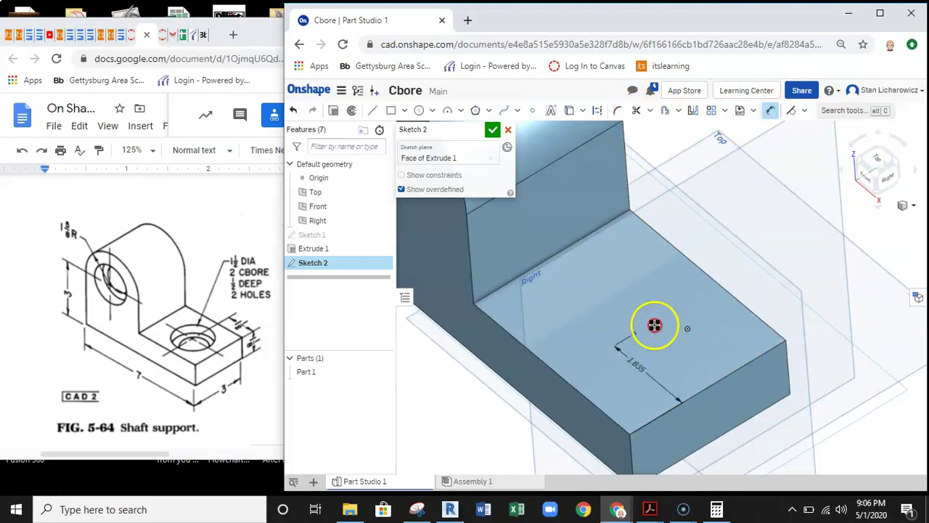
right_drag(654, 326, 681, 286)
click(632, 313)
click(563, 369)
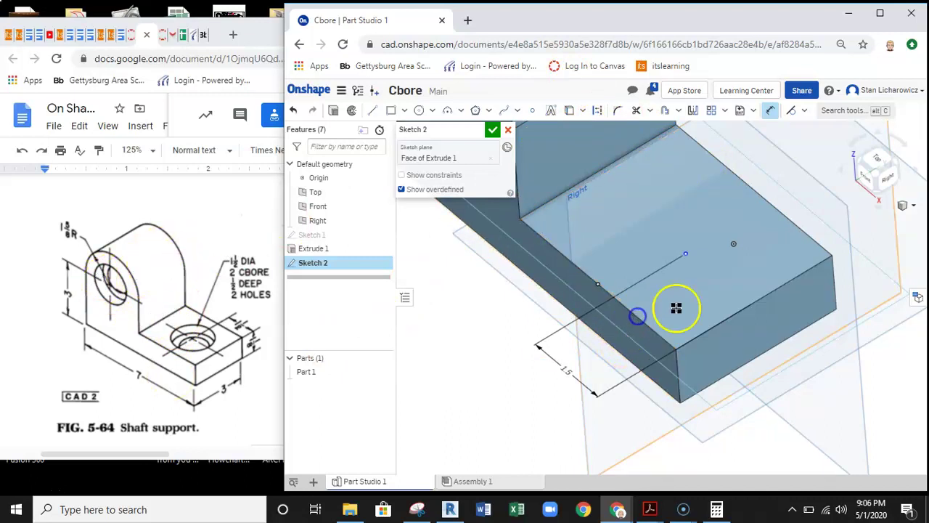
click(684, 255)
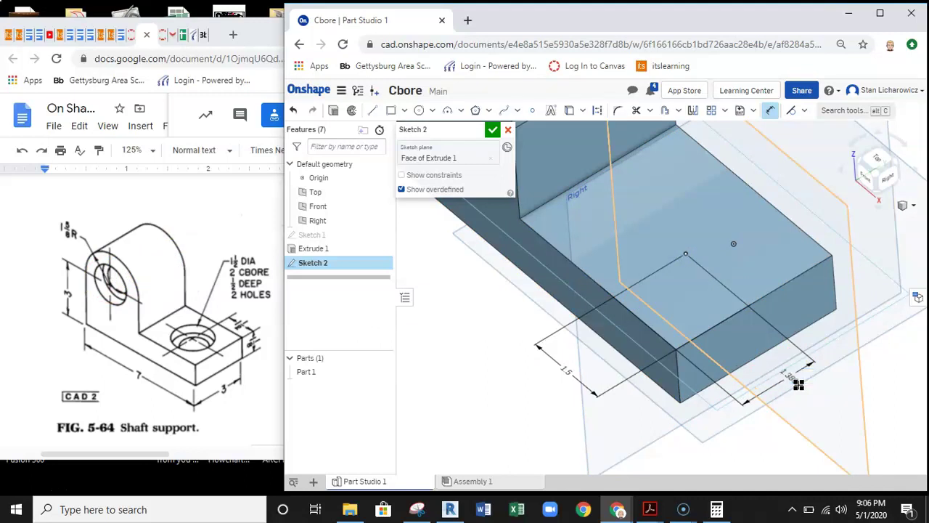
click(492, 129)
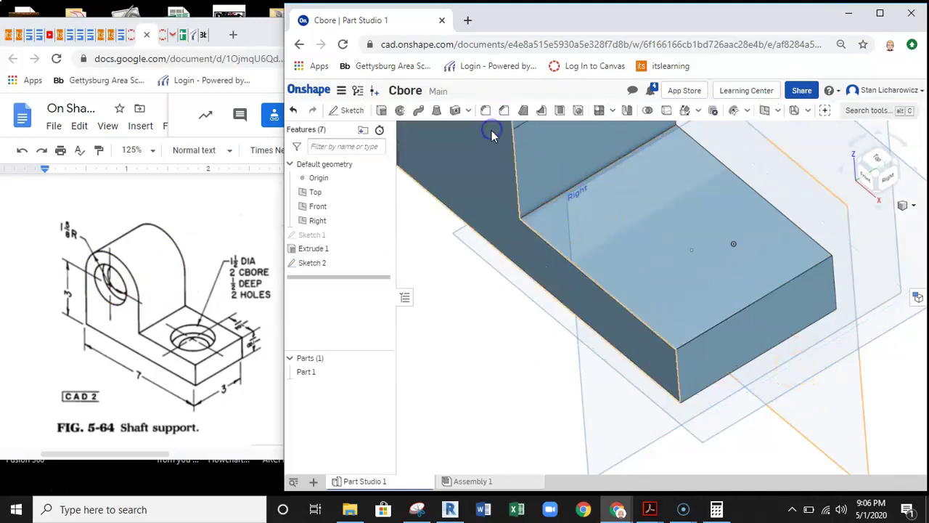
- Add a Counterbore hole at the Sketch 2 point: 1.5 in hole, 2 in counterbore, 0.5 in deep
click(578, 109)
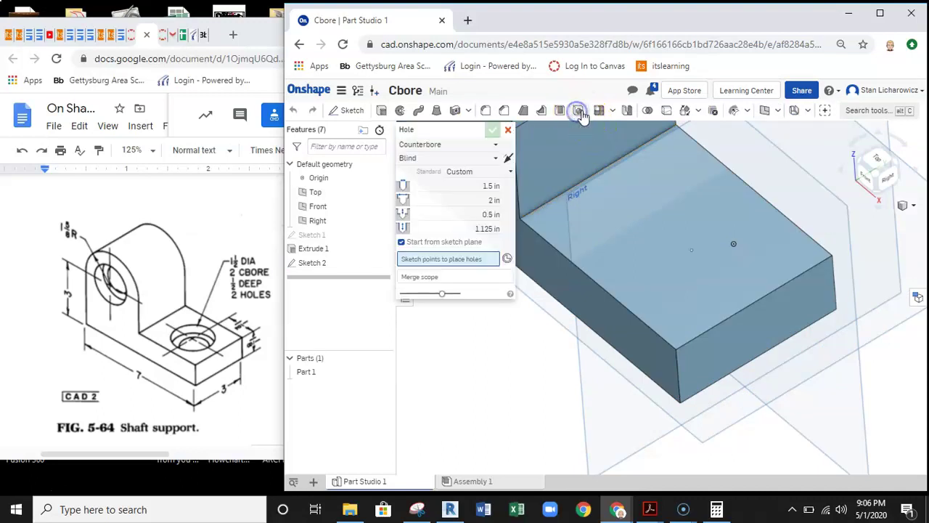
click(690, 252)
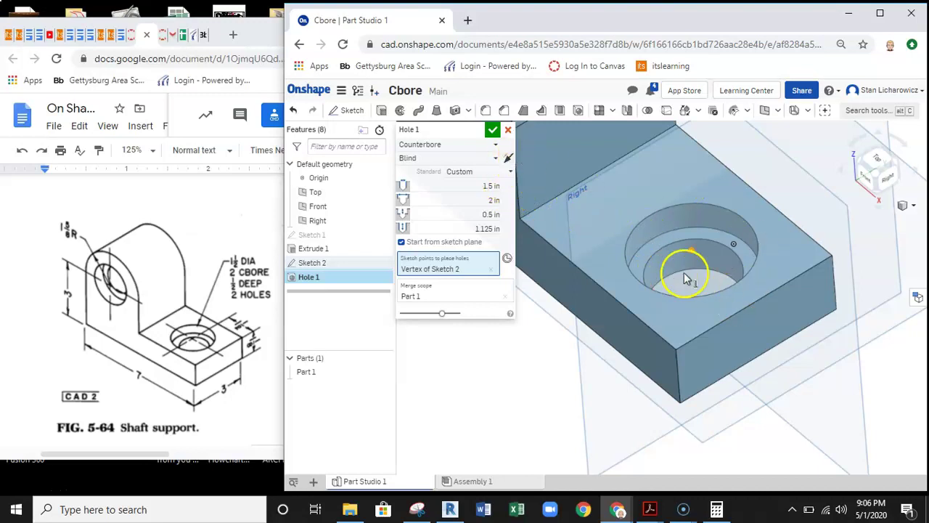
click(451, 145)
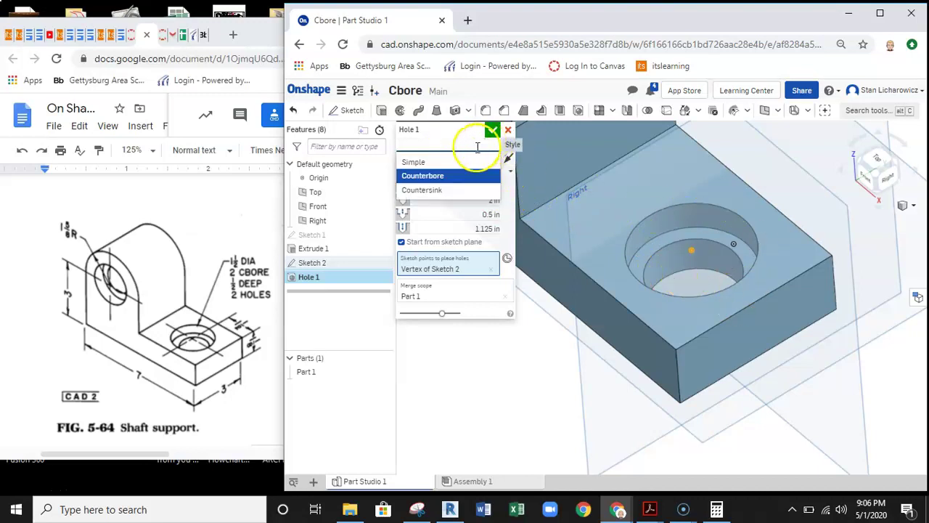
click(465, 162)
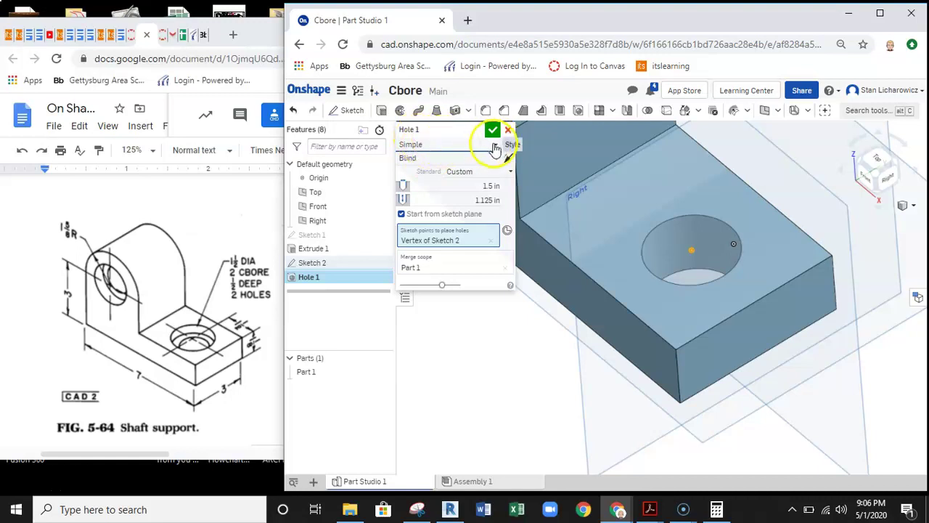
click(495, 144)
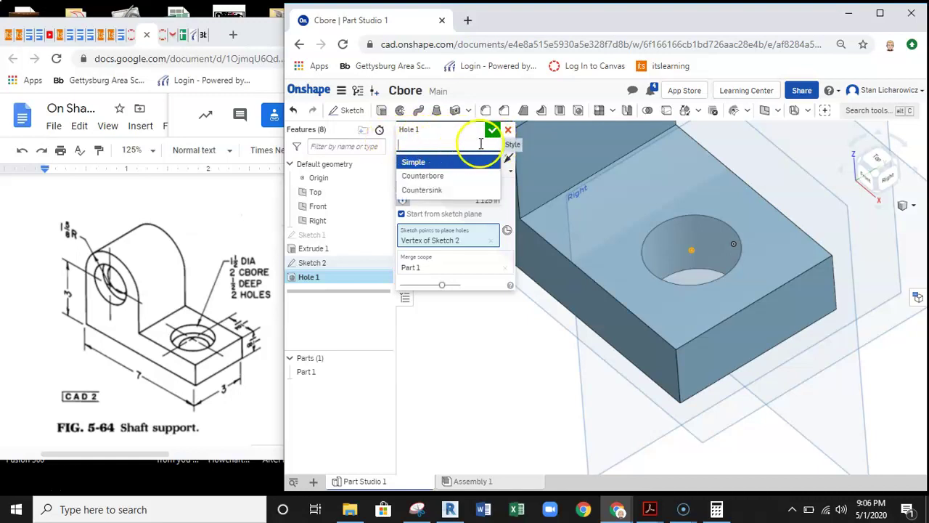
click(416, 179)
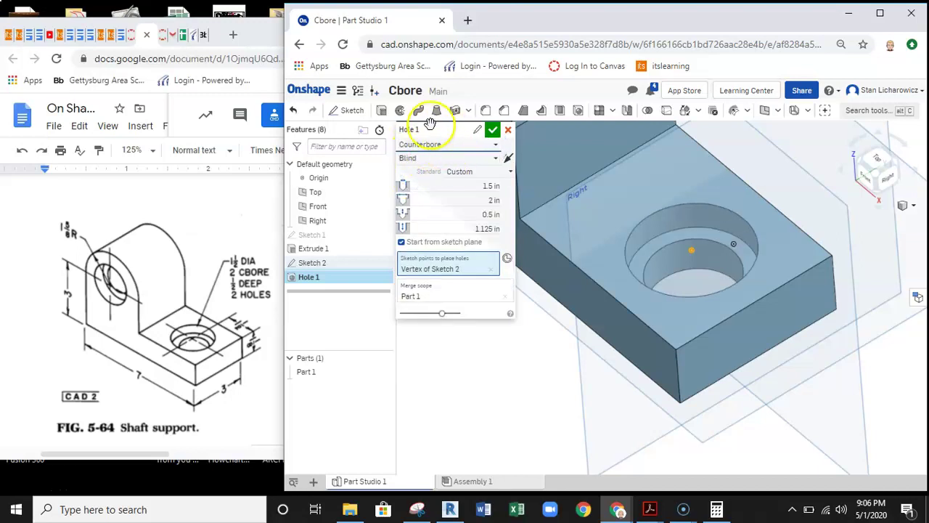
click(475, 157)
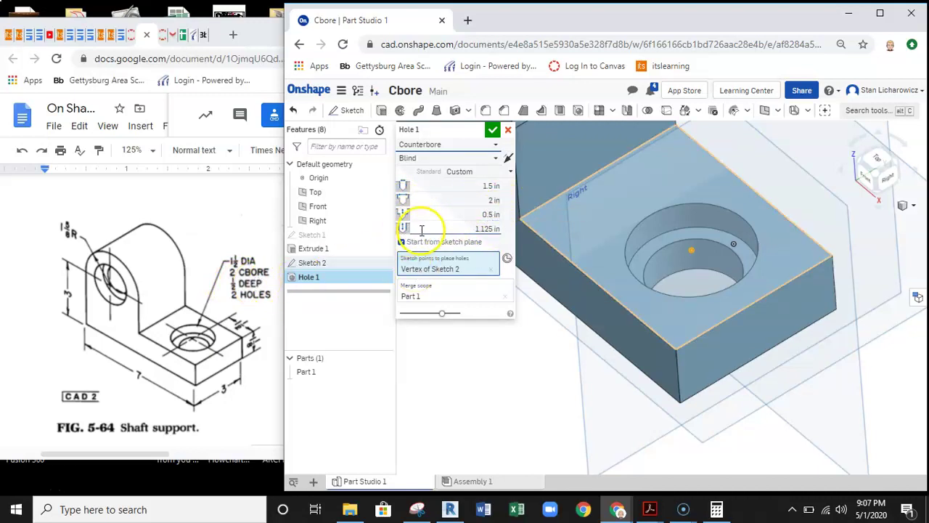
right_drag(697, 303, 687, 386)
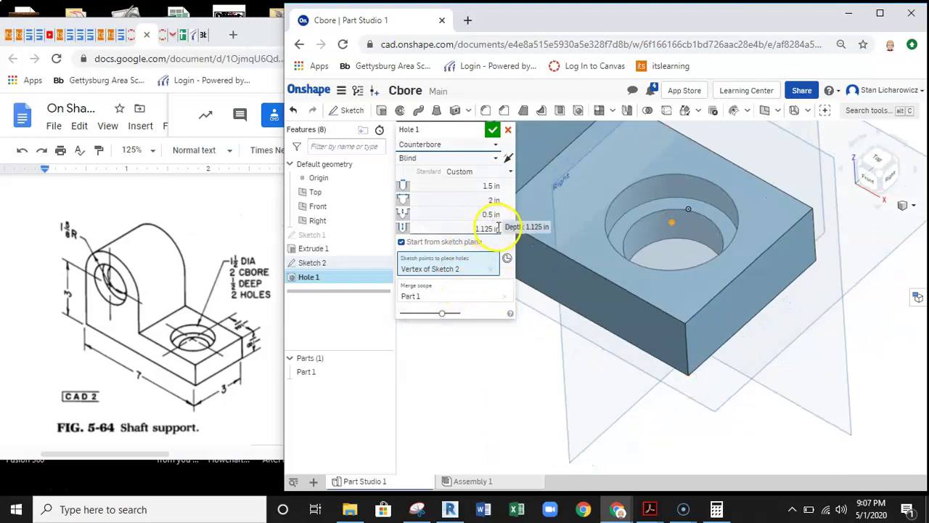
ctrl+right_drag(711, 259, 799, 332)
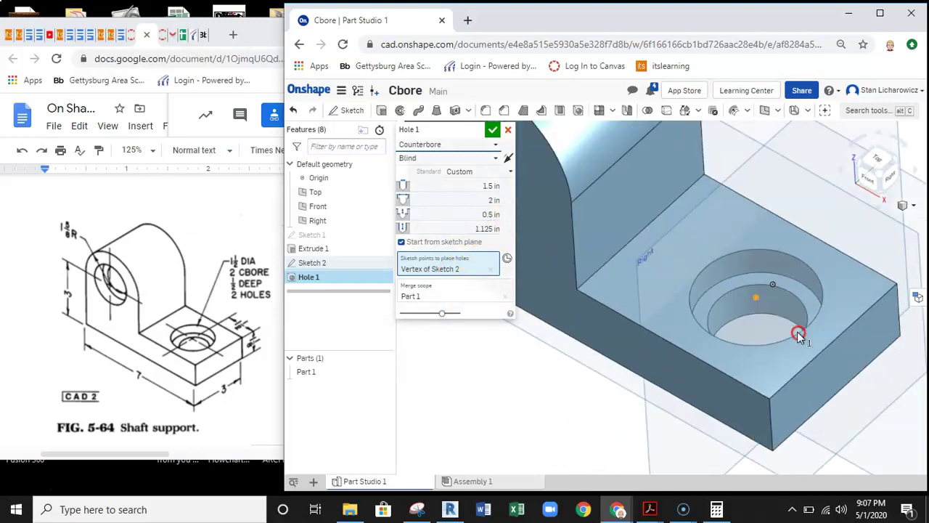
- Confirm the base's counterbored hole and rotate the part to a front-right view
click(493, 129)
right_drag(489, 139, 622, 311)
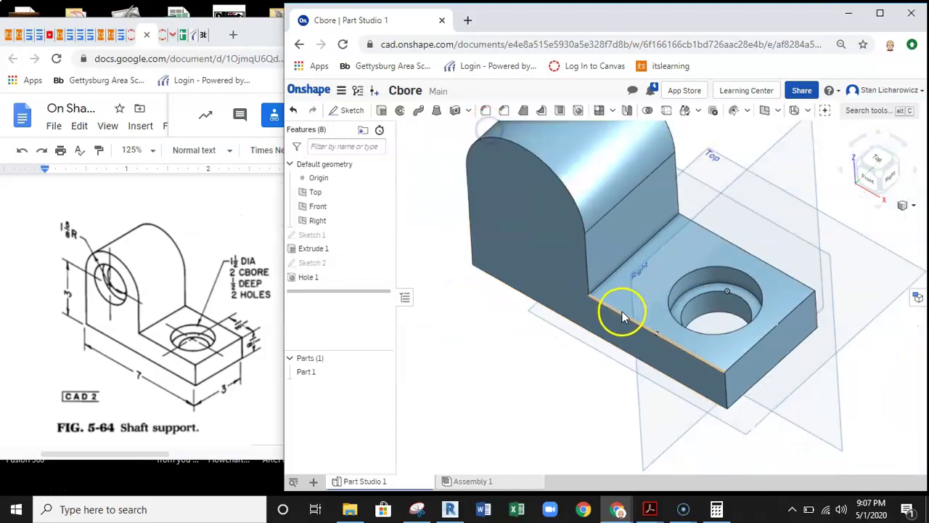
right_drag(685, 308, 555, 303)
mouse_move(528, 262)
right_down()
mouse_move(751, 269)
mouse_move(765, 249)
right_up()
- Sketch a point at the arc centre on the upright's end face and accept Sketch 3
click(346, 111)
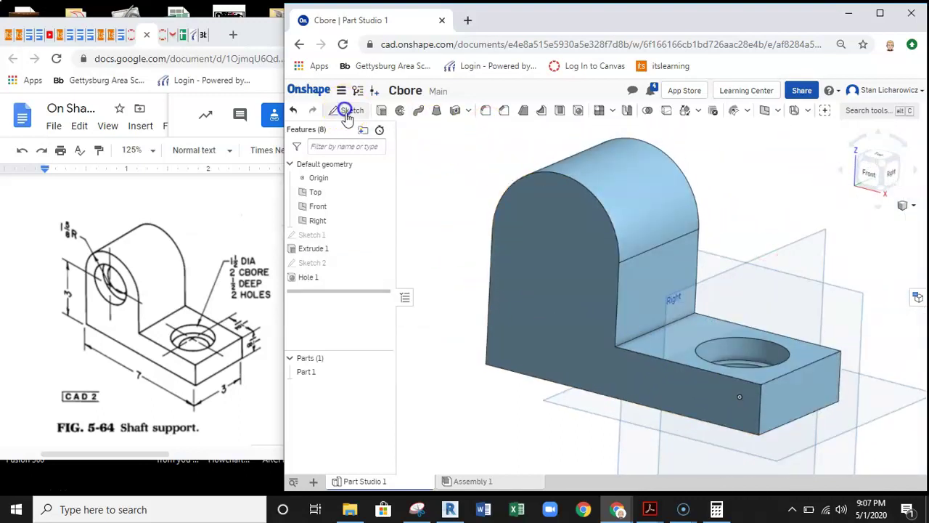
click(544, 226)
right_drag(551, 281, 587, 287)
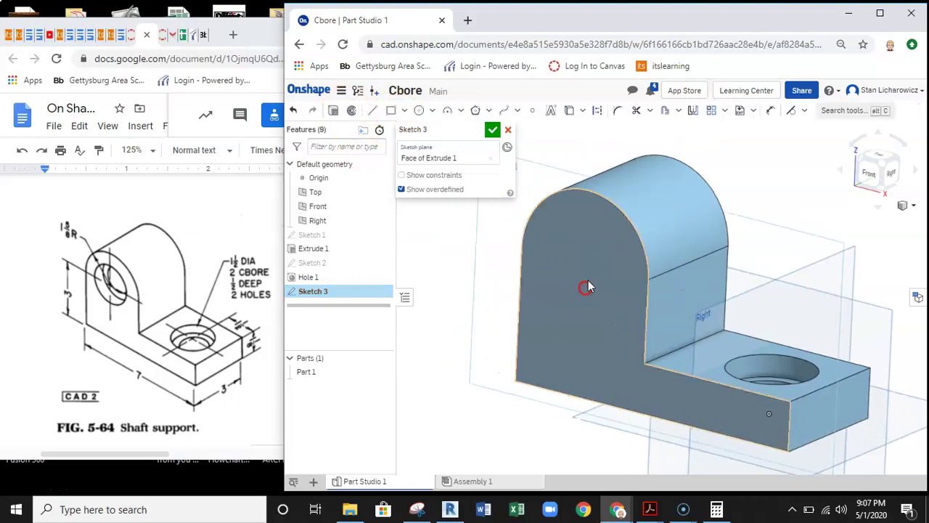
click(534, 110)
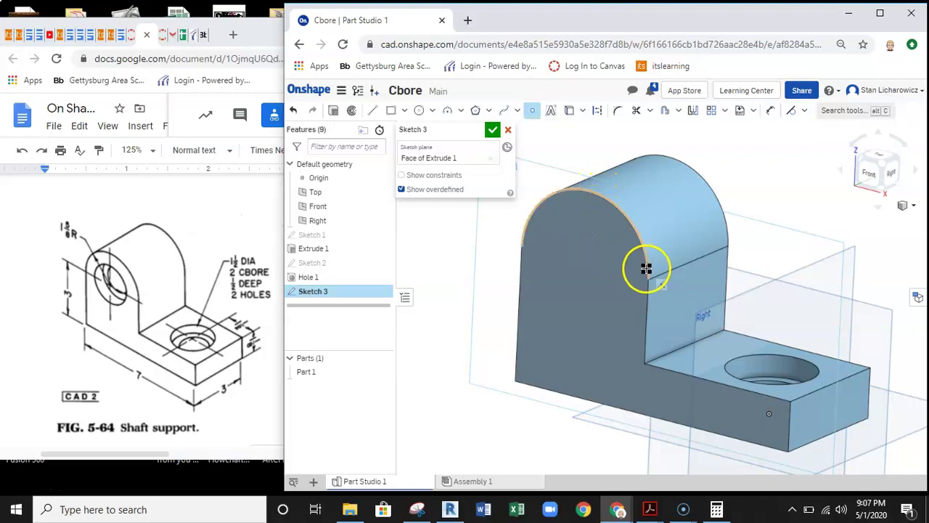
click(585, 263)
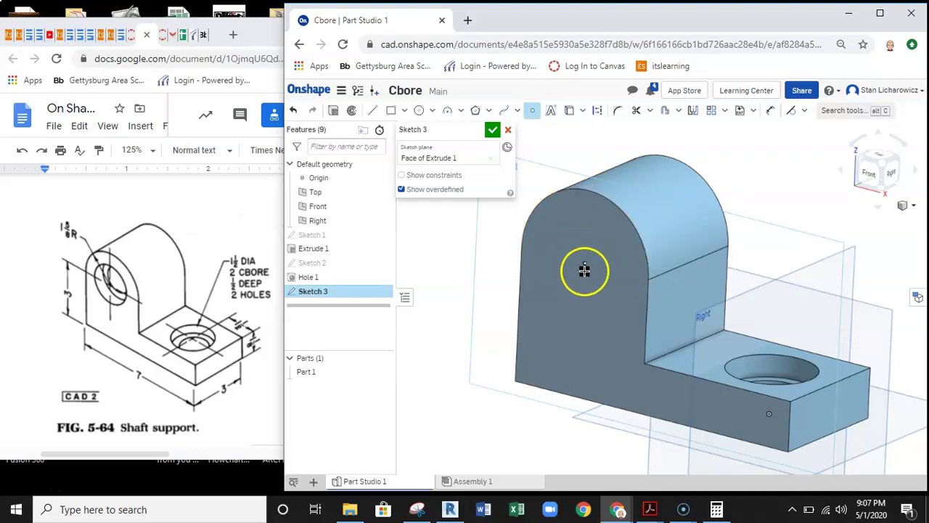
click(491, 131)
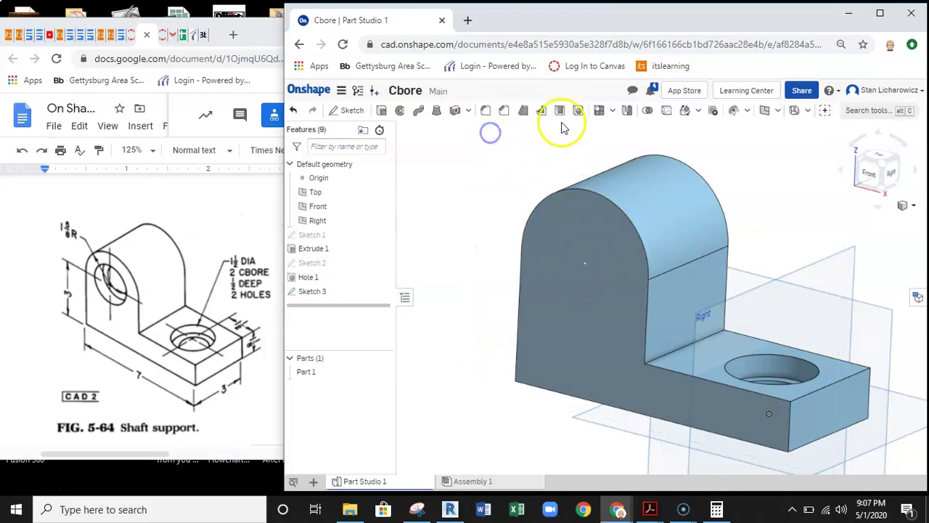
- Cut a 1.5 in counterbored hole, 3 in deep, at the upright's Sketch 3 centre point
click(588, 264)
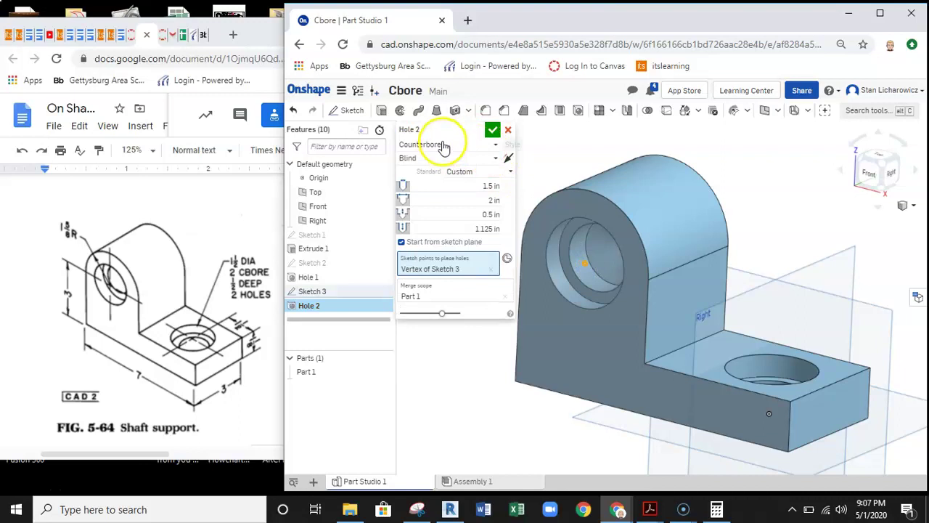
right_drag(589, 242, 512, 186)
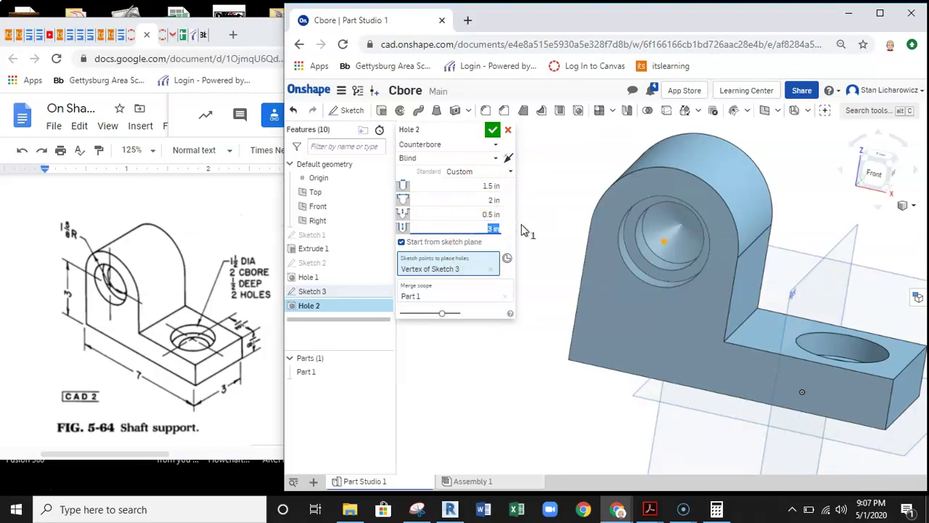
right_drag(684, 228, 675, 278)
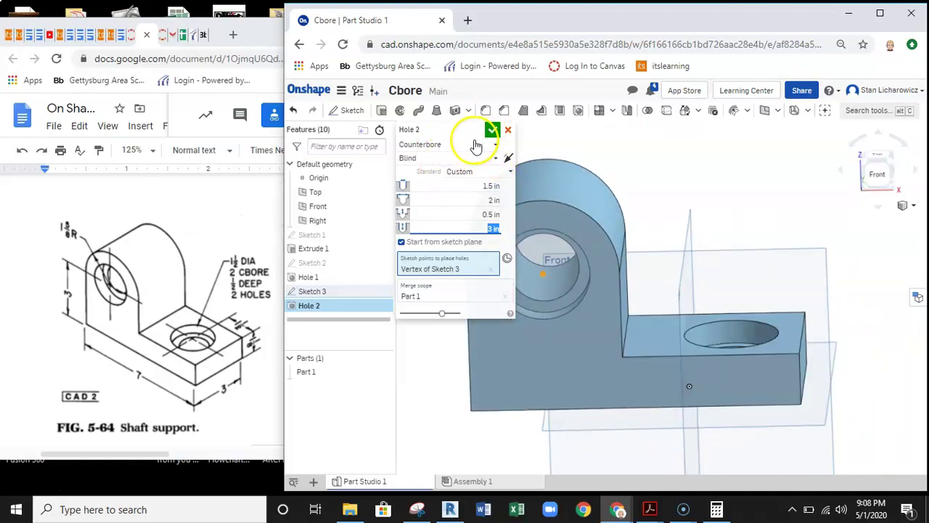
click(496, 158)
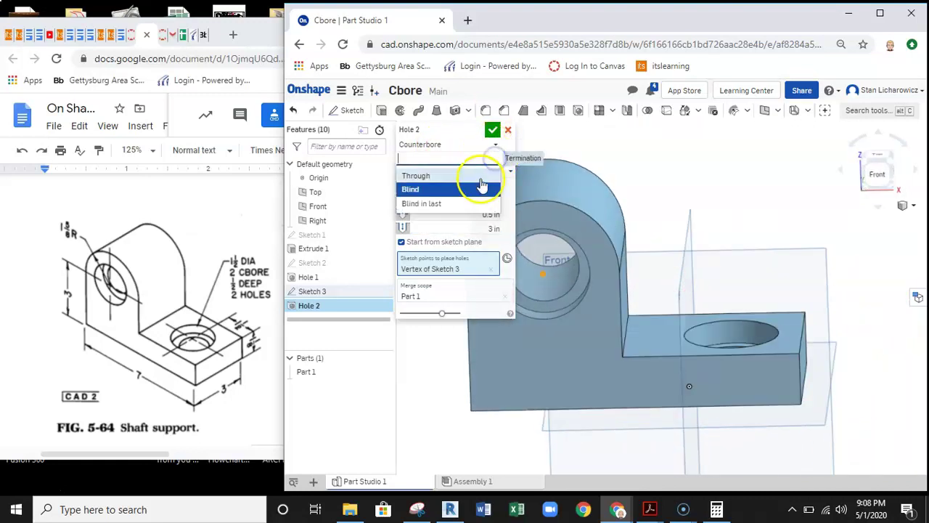
click(496, 145)
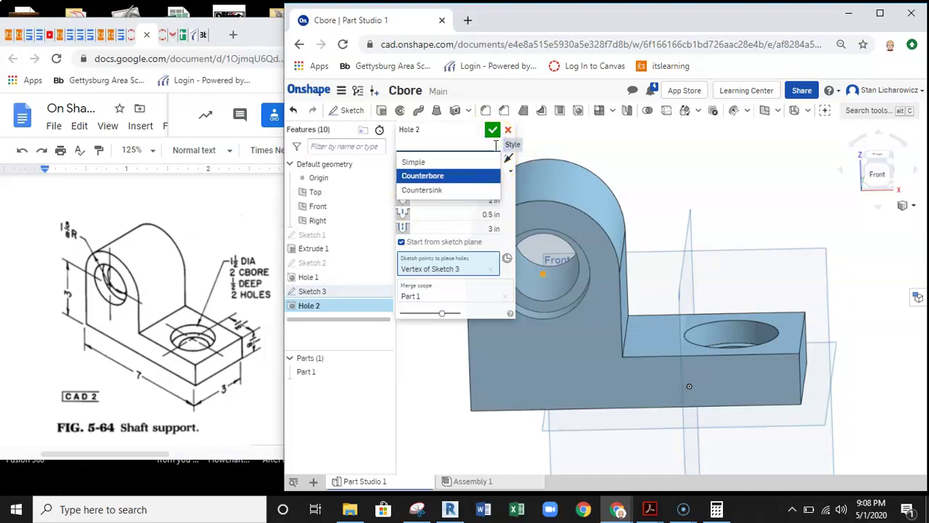
click(601, 144)
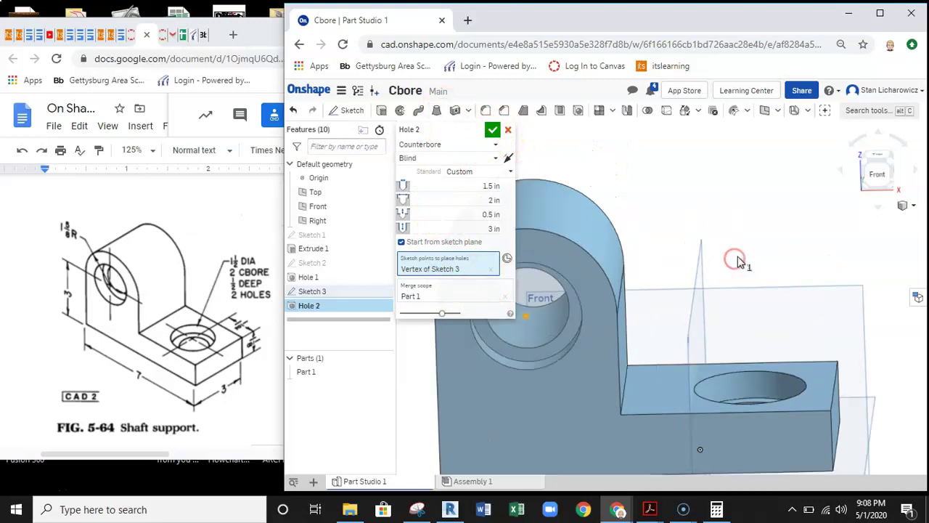
click(491, 129)
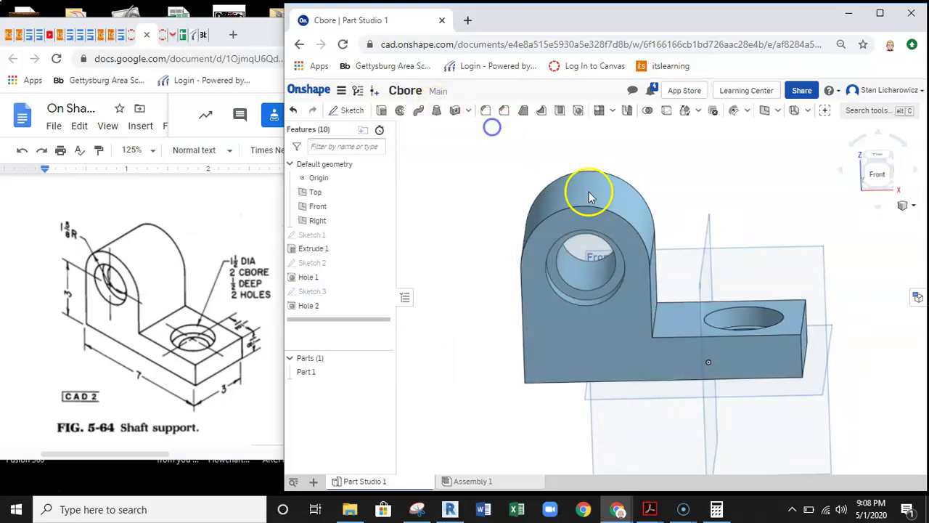